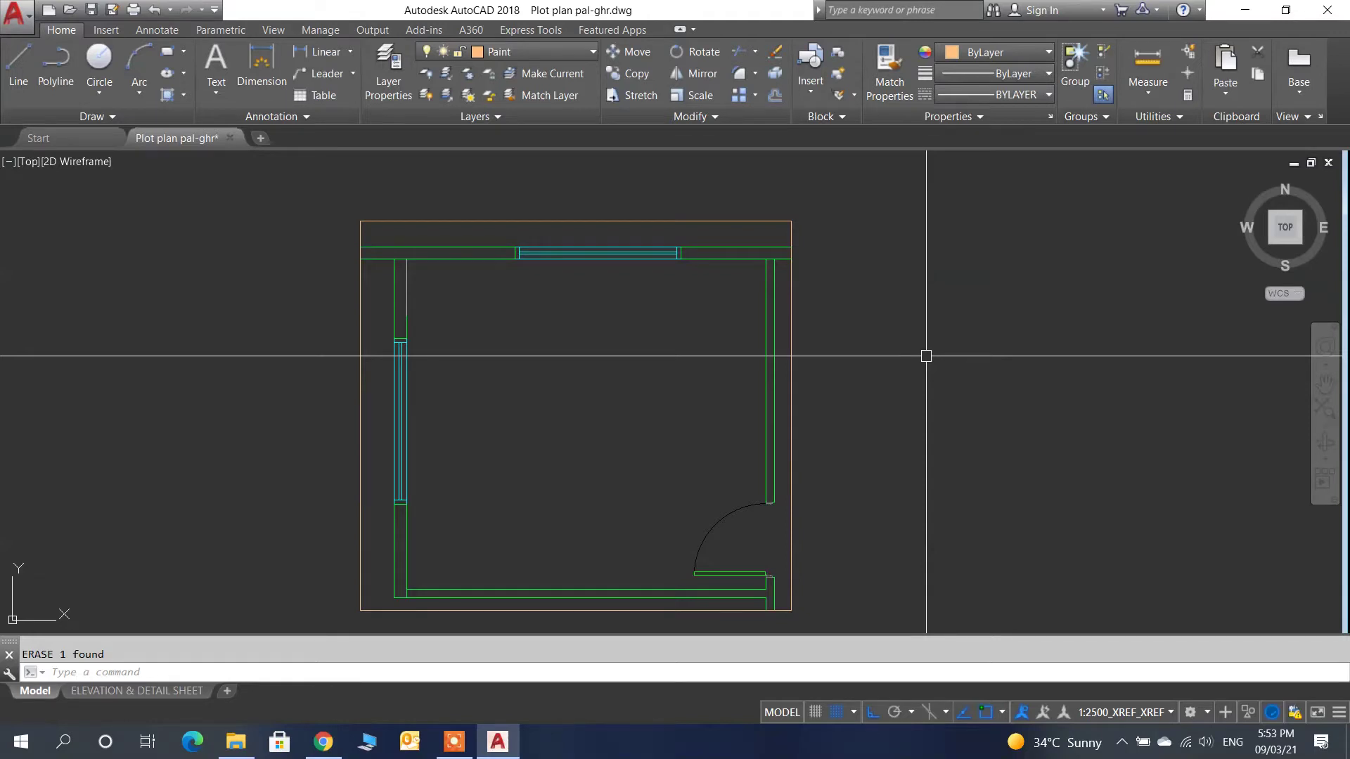
- Draw a horizontal polyline across the upper part of the room, extending past both side walls
{"action": "type", "text": "pl"}
{"action": "key", "text": "Return"}
{"action": "left_click", "coordinate": [176, 301]}
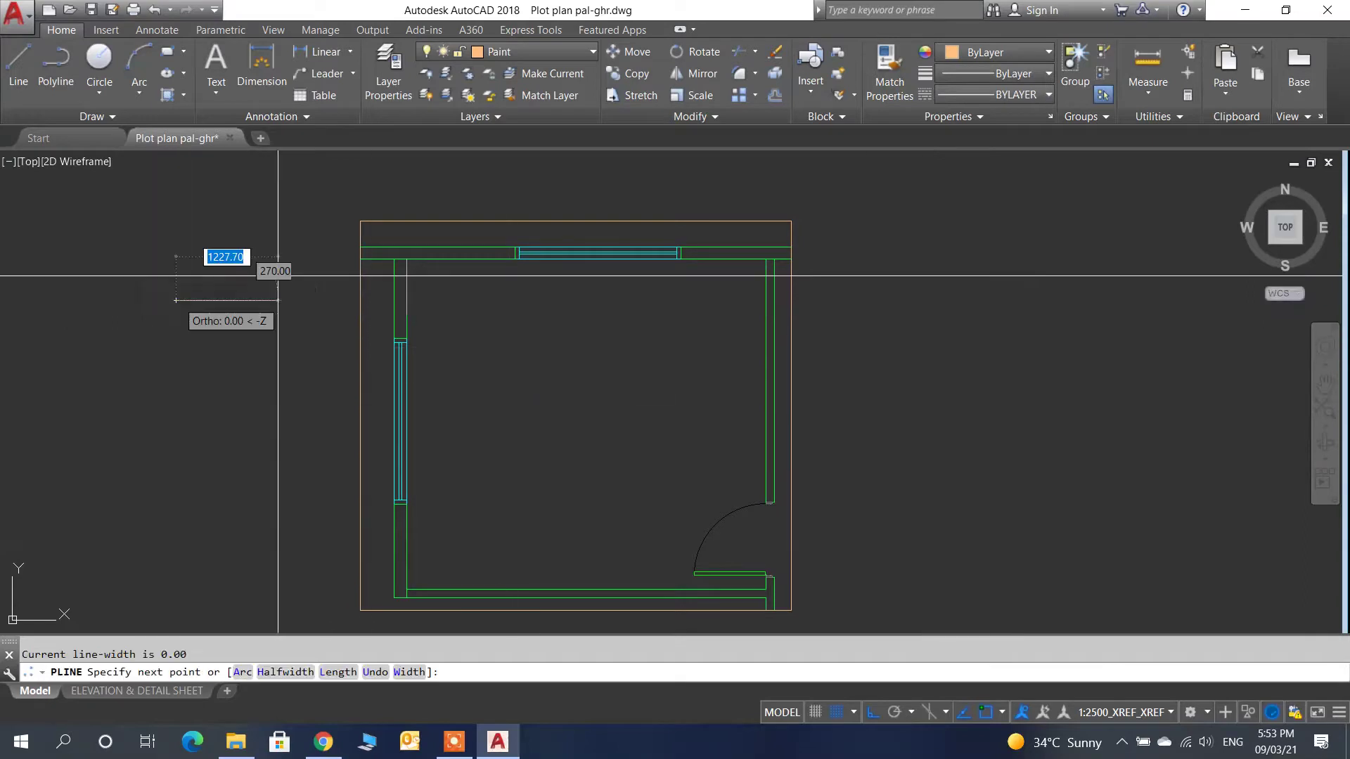
{"action": "left_click", "coordinate": [946, 317]}
{"action": "key", "text": "Escape"}
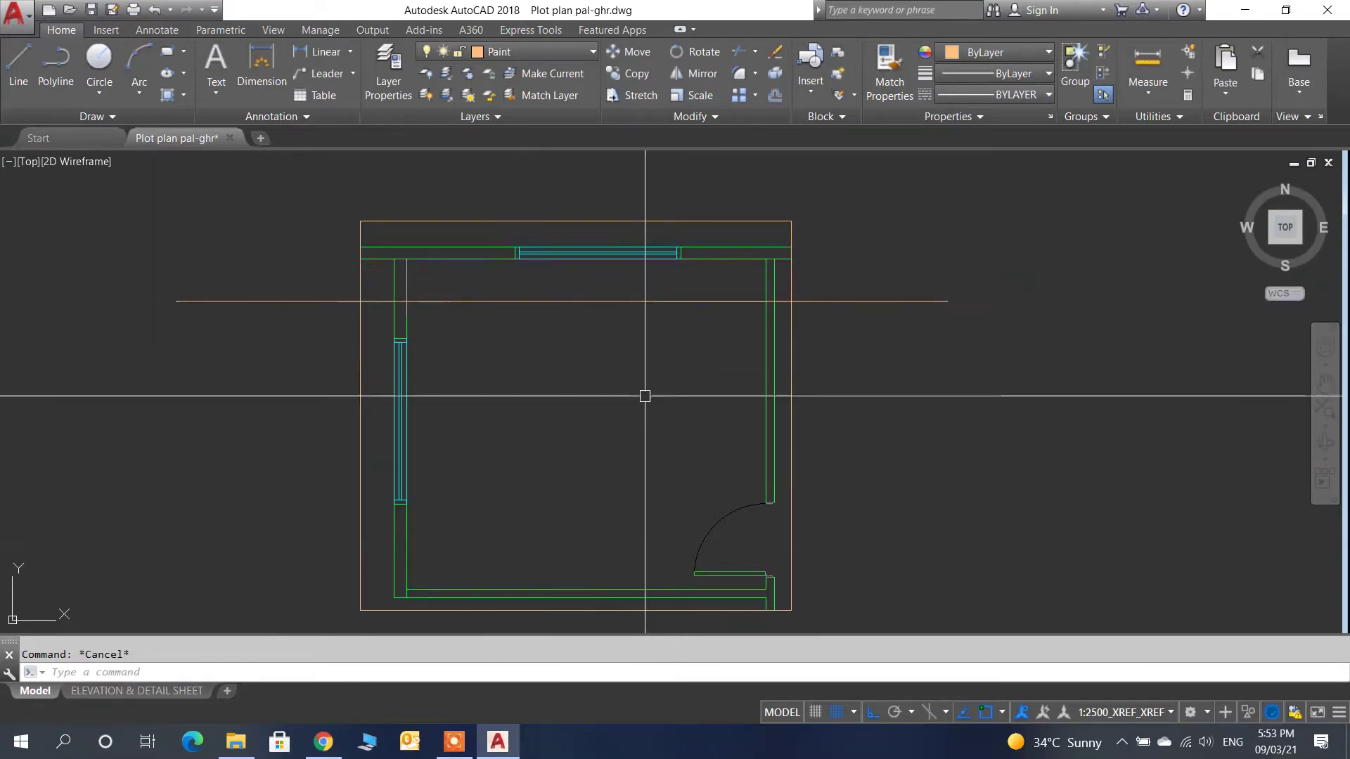
- Offset the horizontal polyline downward at 600 spacing, four times in succession, to lay out parallel tile lines
{"action": "type", "text": "o"}
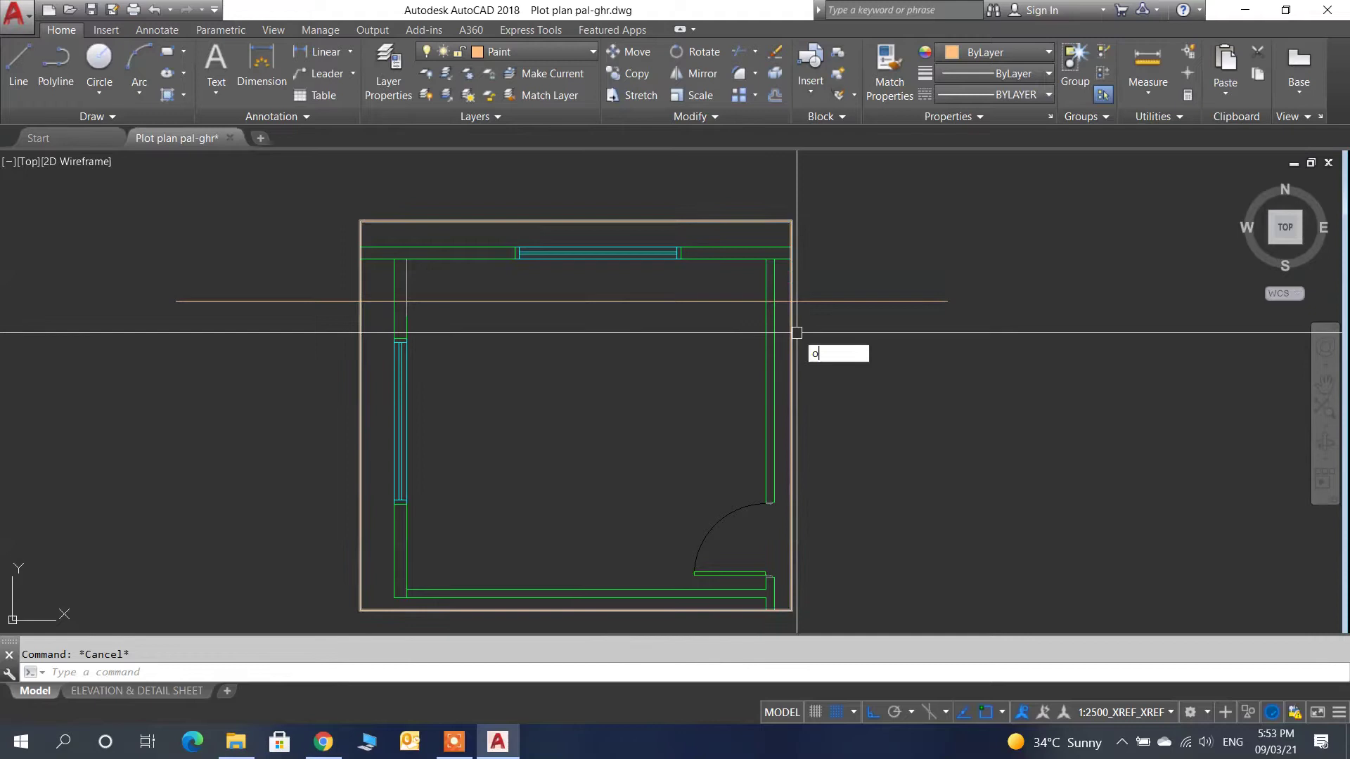
{"action": "key", "text": "Return"}
{"action": "type", "text": "600"}
{"action": "key", "text": "Return"}
{"action": "left_click", "coordinate": [710, 302]}
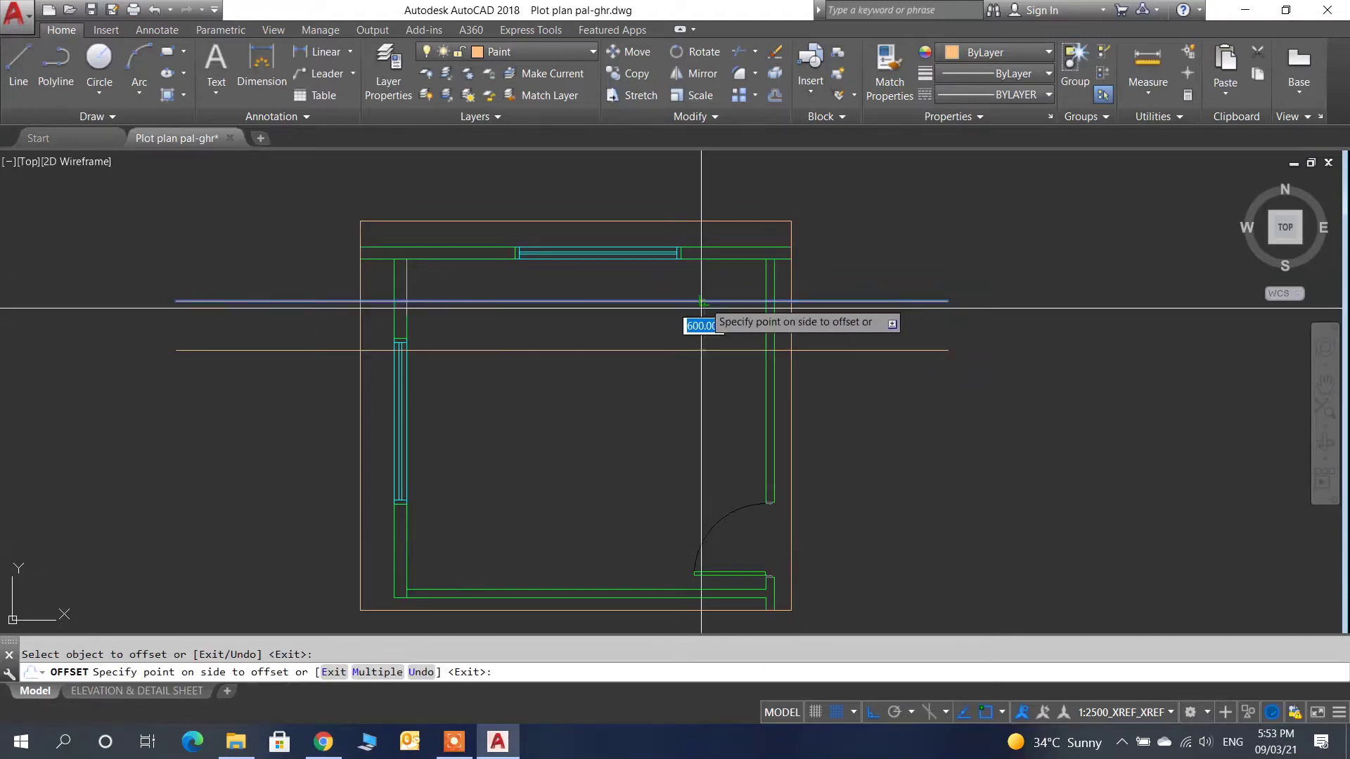
{"action": "left_click", "coordinate": [665, 360]}
{"action": "left_click", "coordinate": [668, 351]}
{"action": "left_click", "coordinate": [612, 419]}
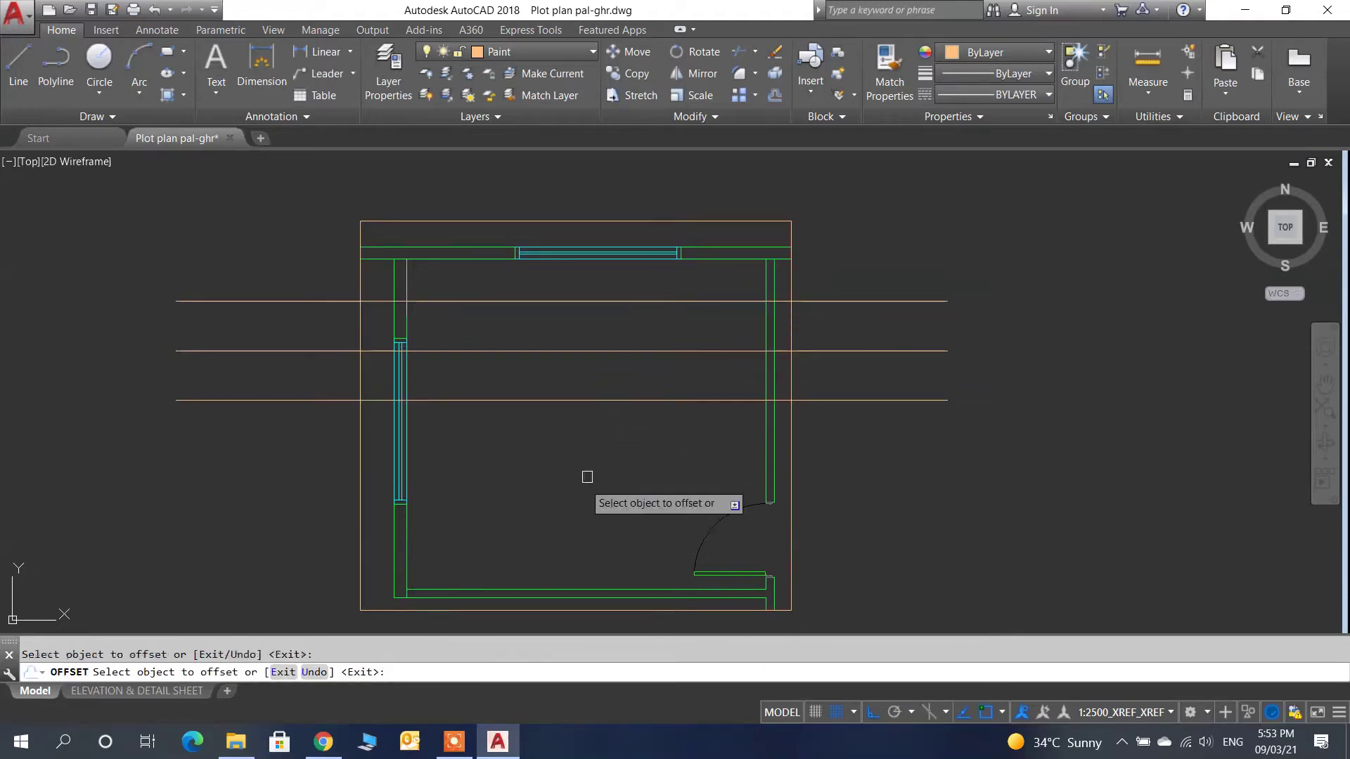
{"action": "left_click", "coordinate": [602, 398]}
{"action": "left_click", "coordinate": [574, 501]}
{"action": "left_click", "coordinate": [576, 452]}
{"action": "left_click", "coordinate": [550, 492]}
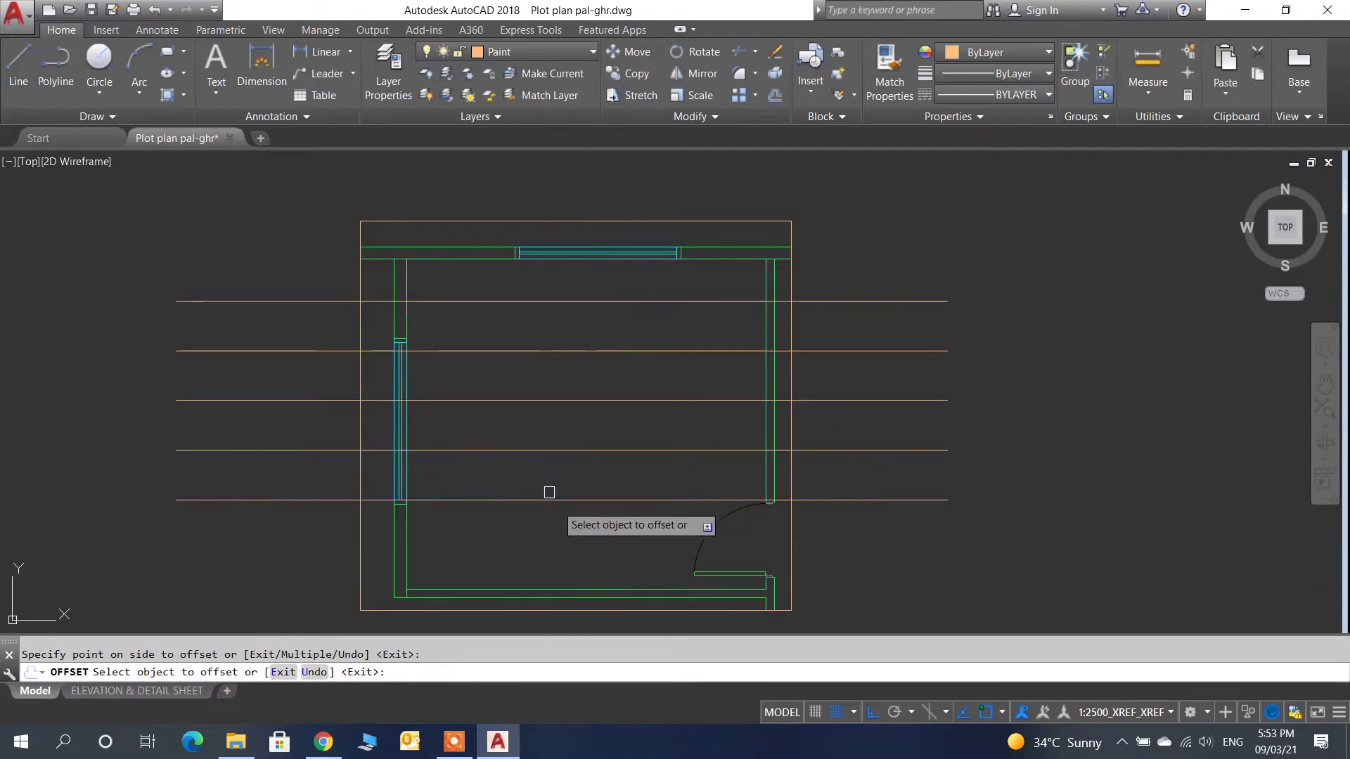
{"action": "key", "text": "Return"}
- Erase the five horizontal lines crossing the room
{"action": "left_click", "coordinate": [294, 601]}
{"action": "left_click", "coordinate": [213, 274]}
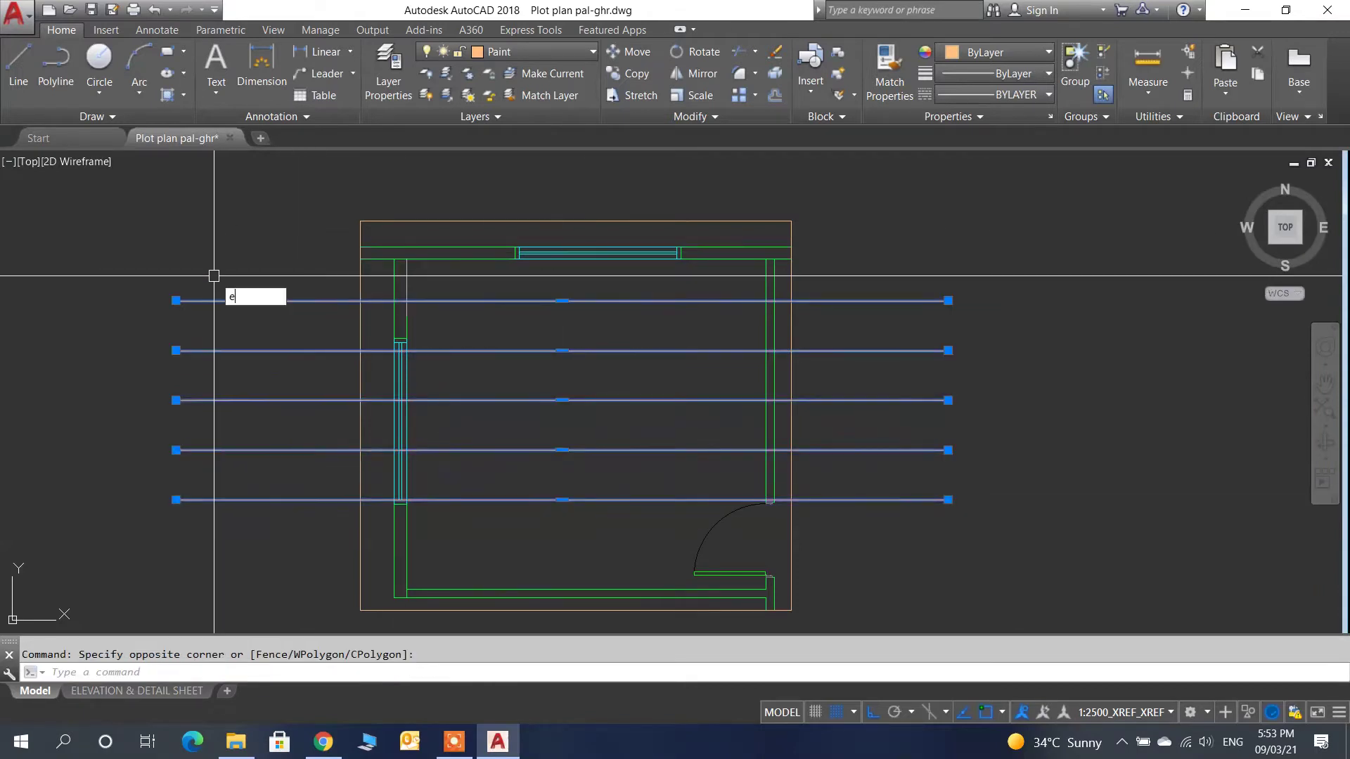
{"action": "key", "text": "Delete"}
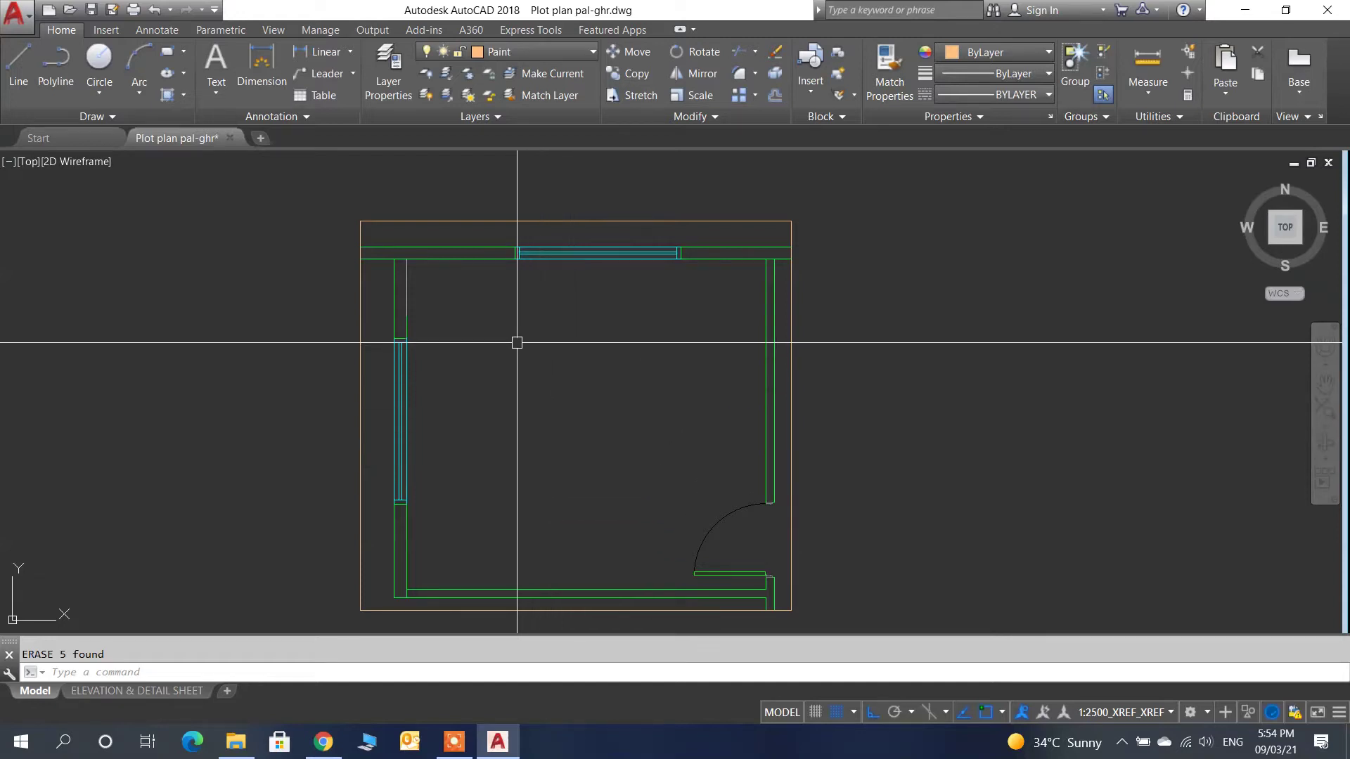
- Draw a rectangle along the room's inner wall faces, from the upper-left inside corner to the lower-right inside corner
{"action": "scroll", "coordinate": [411, 267], "scroll_direction": "up", "scroll_amount": 5}
{"action": "type", "text": "re"}
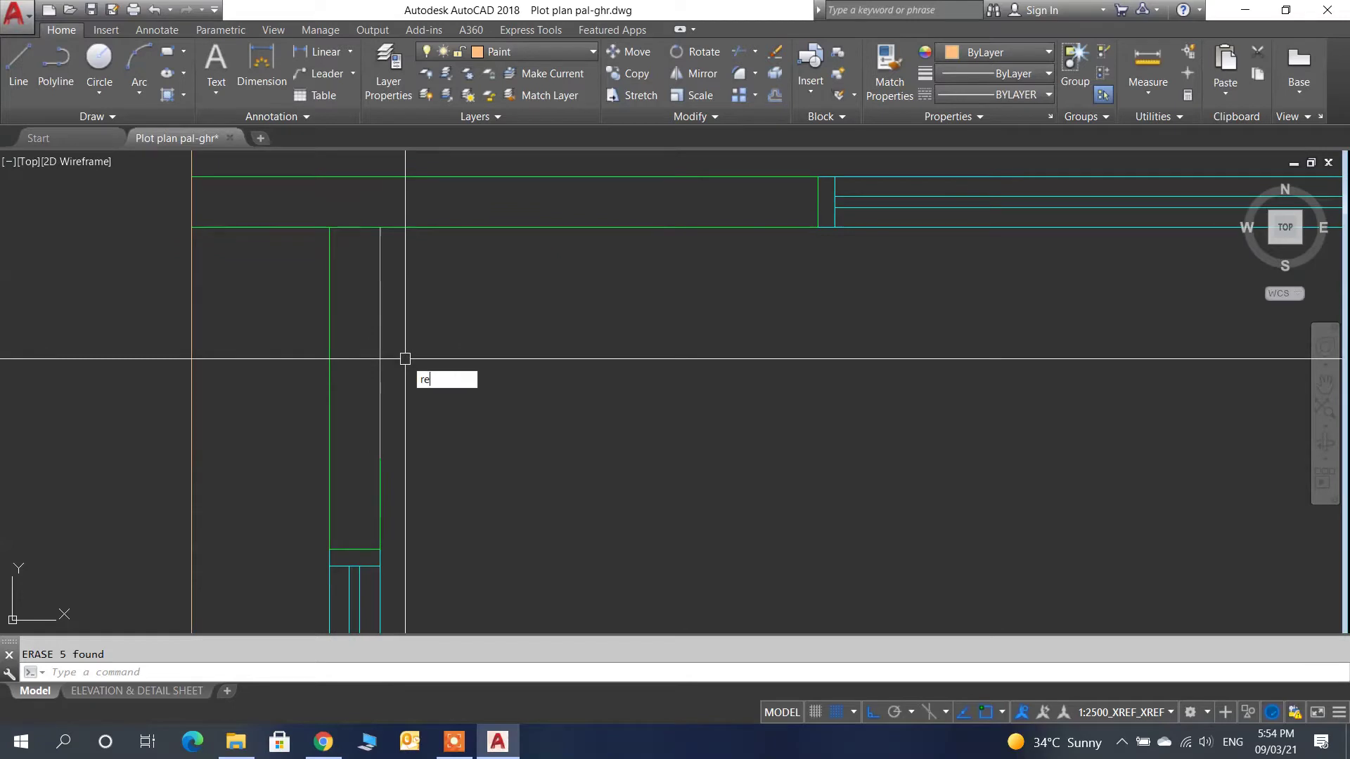
{"action": "type", "text": "c"}
{"action": "key", "text": "Return"}
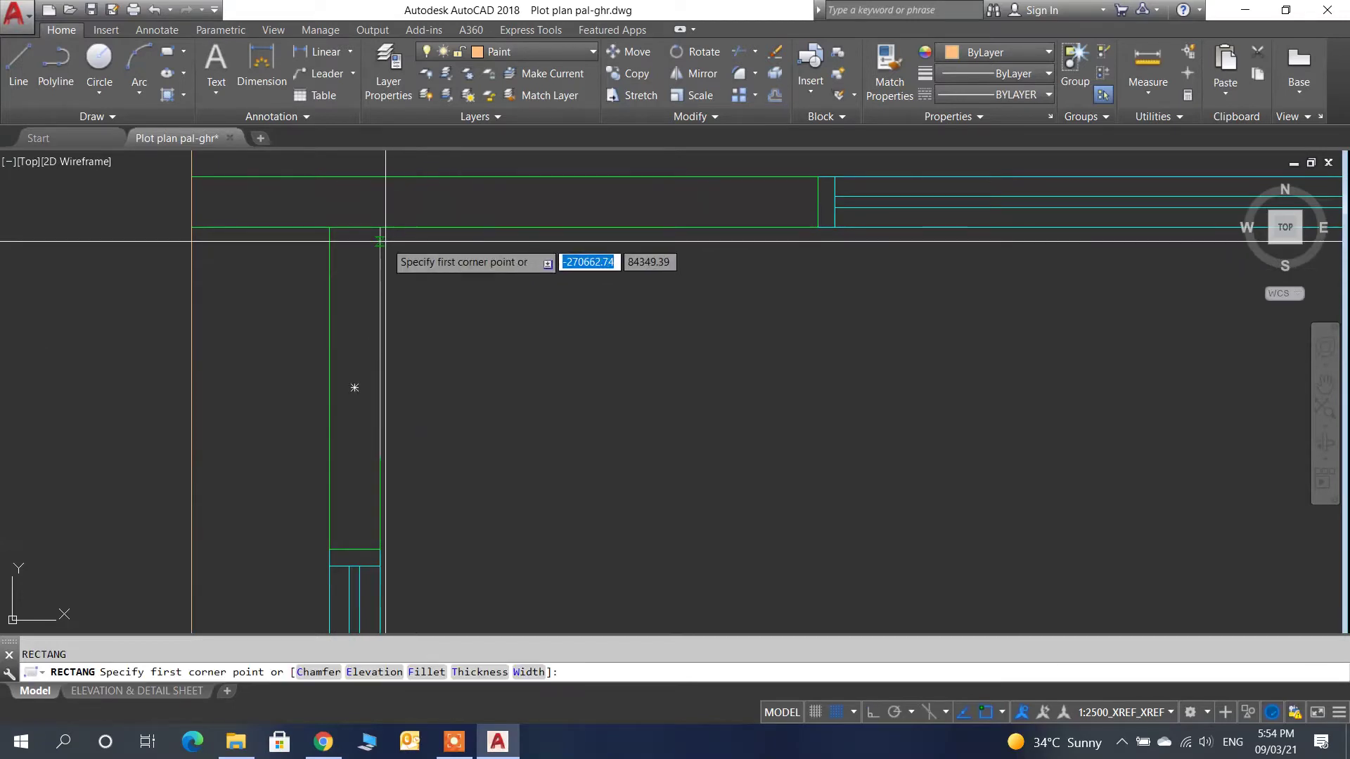
{"action": "left_click", "coordinate": [381, 229]}
{"action": "scroll", "coordinate": [314, 157], "scroll_direction": "down", "scroll_amount": 4}
{"action": "scroll", "coordinate": [314, 160], "scroll_direction": "down", "scroll_amount": 3}
{"action": "scroll", "coordinate": [536, 392], "scroll_direction": "up", "scroll_amount": 4}
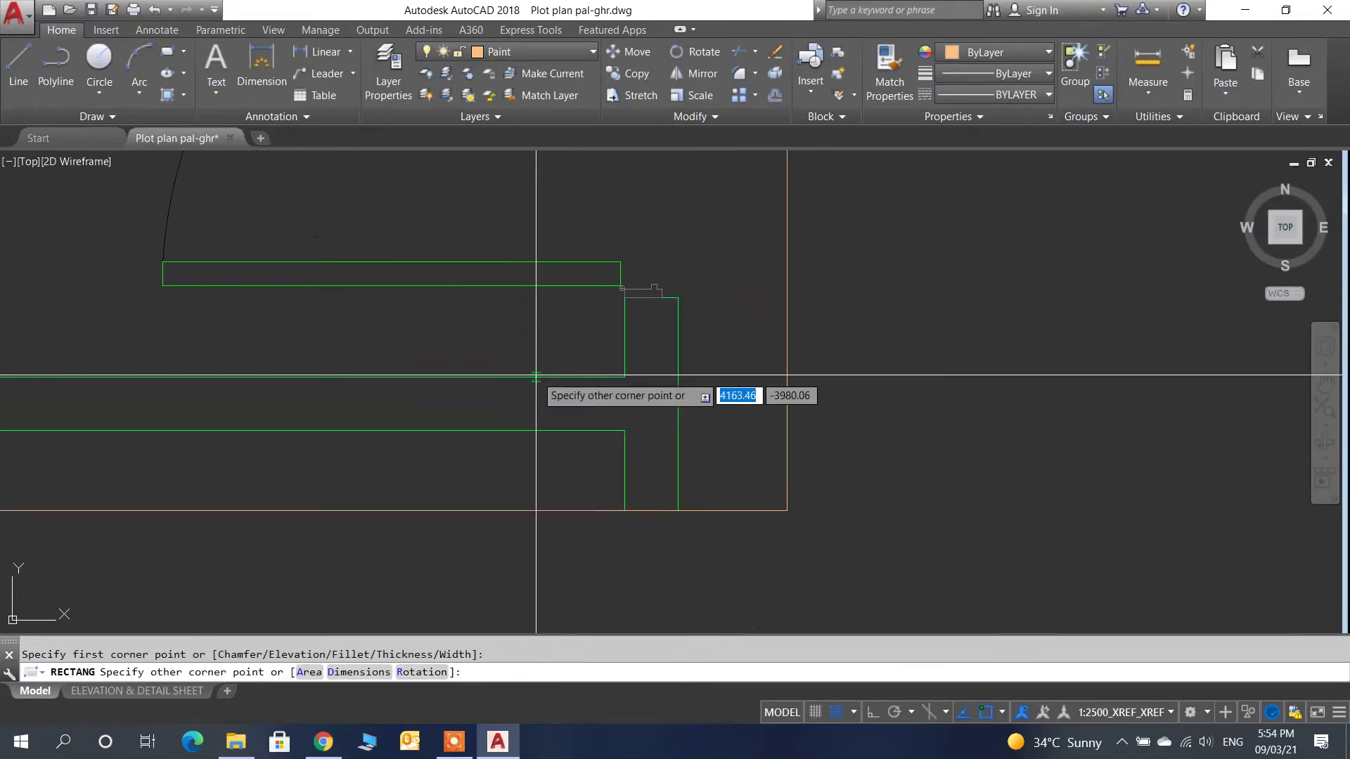
{"action": "left_click", "coordinate": [629, 381]}
{"action": "scroll", "coordinate": [629, 381], "scroll_direction": "down", "scroll_amount": 3}
{"action": "scroll", "coordinate": [753, 407], "scroll_direction": "up", "scroll_amount": 2}
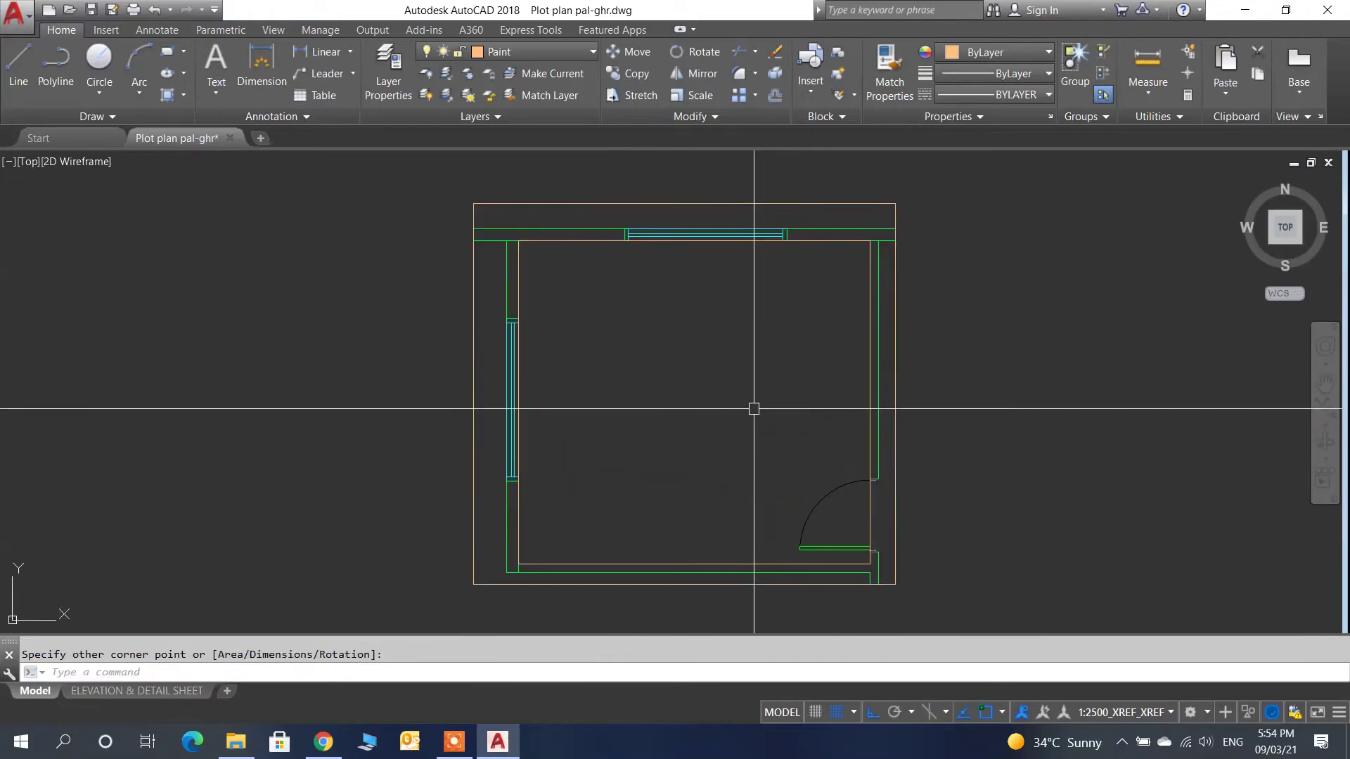
- Hatch the room's inner rectangle with the ANSI31 pattern, using the automatically adjusted hatch scale
{"action": "left_click", "coordinate": [709, 363]}
{"action": "type", "text": "H"}
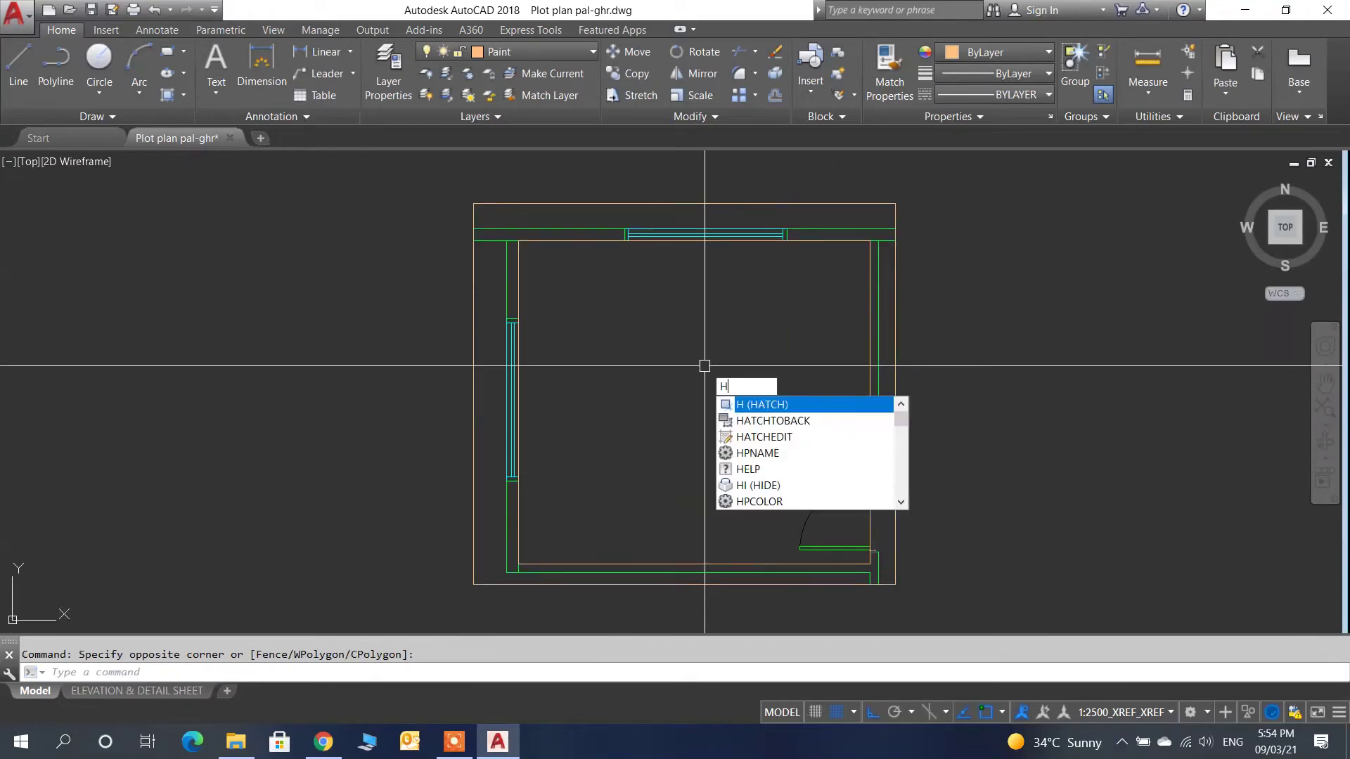
{"action": "key", "text": "Return"}
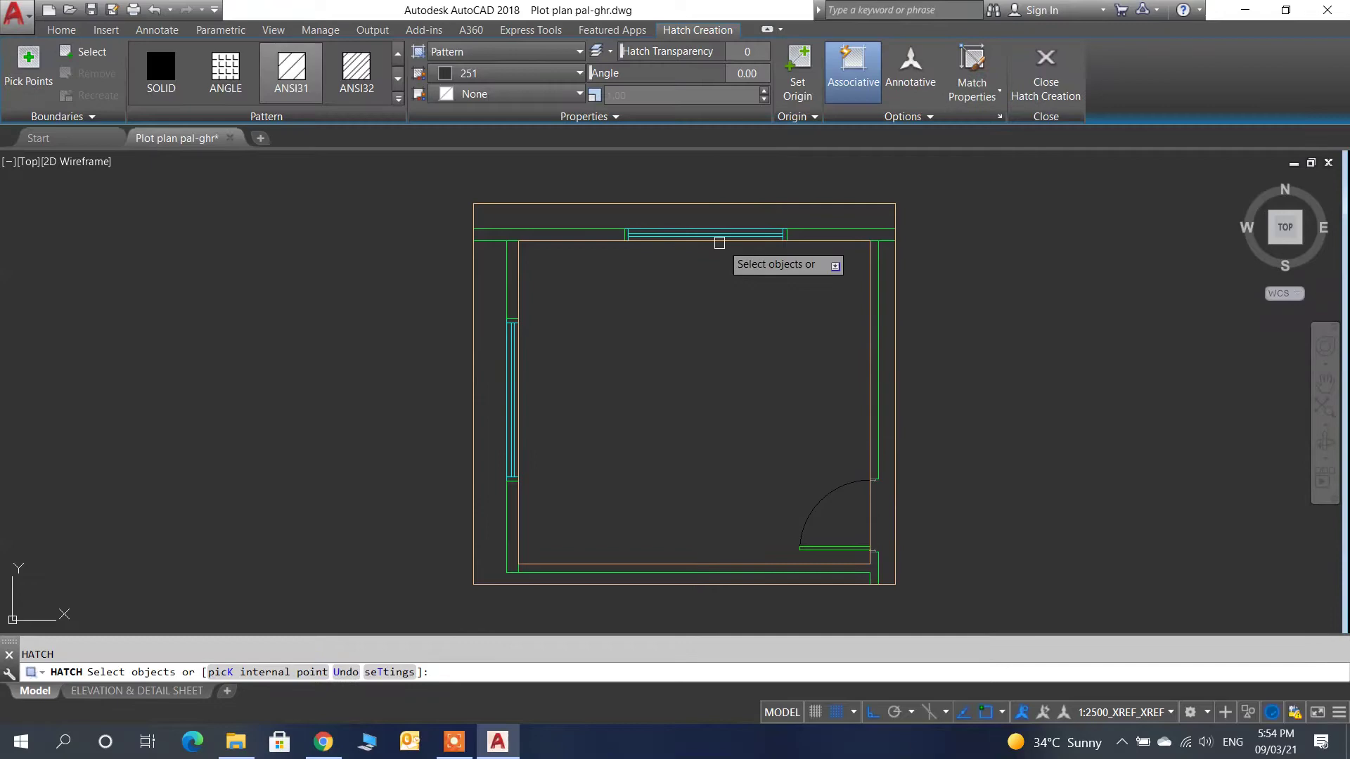
{"action": "left_click", "coordinate": [573, 242]}
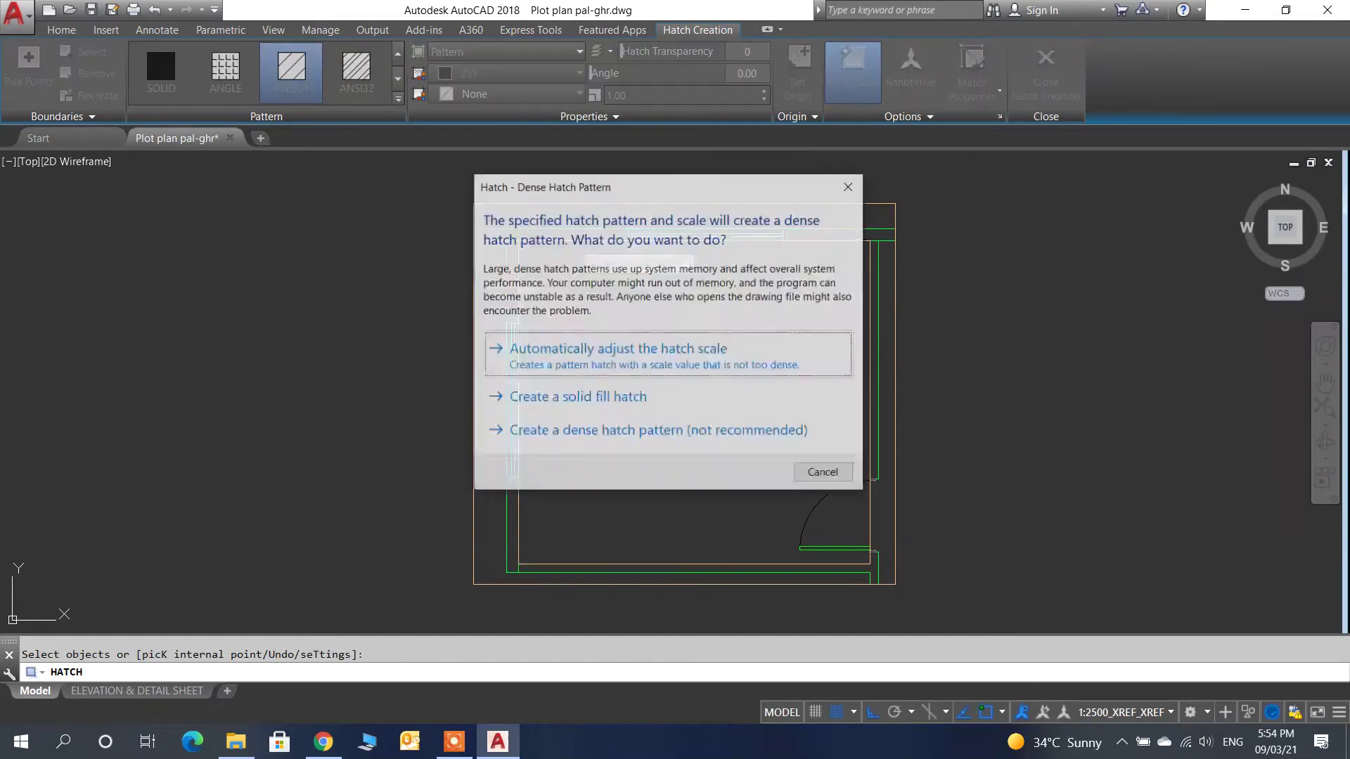
{"action": "key", "text": "Return"}
- Open the room's floor hatch for editing with the HATCHEDIT command
{"action": "left_click", "coordinate": [637, 352]}
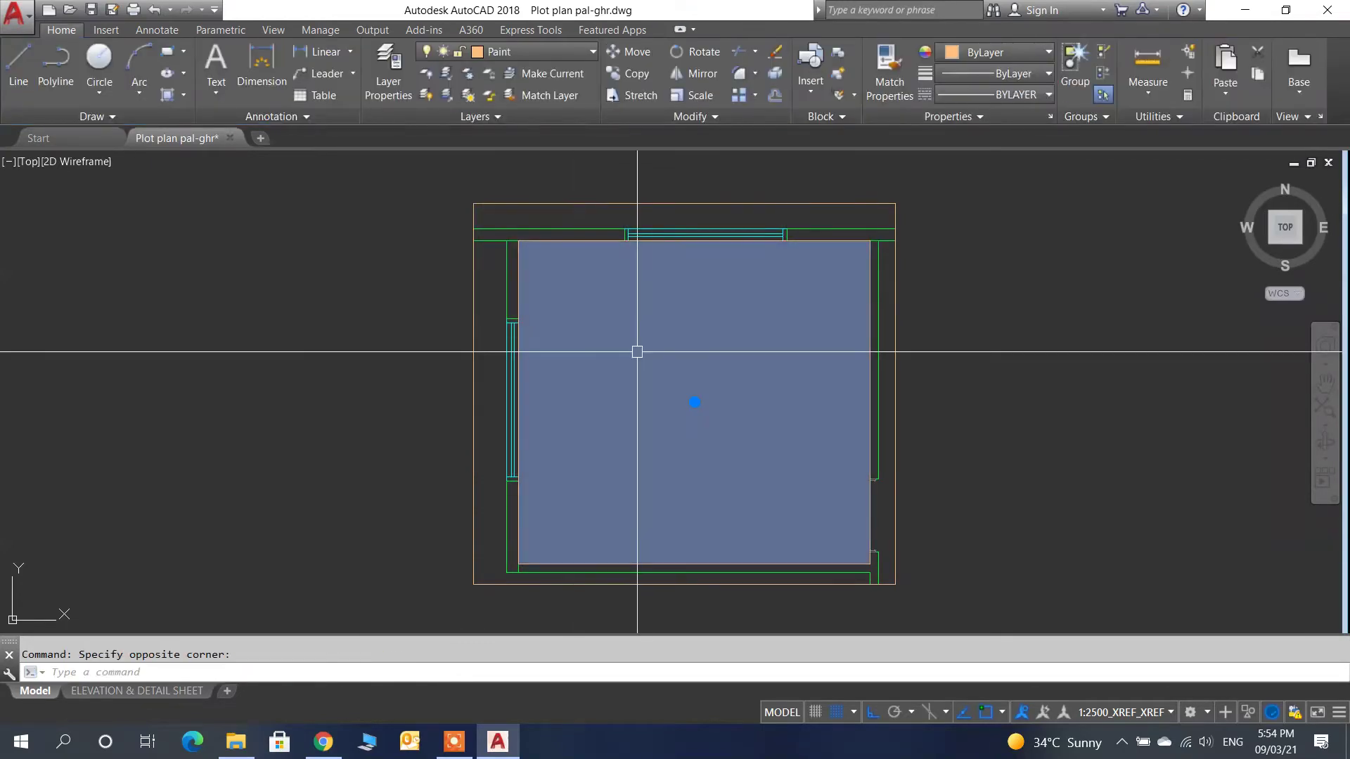
{"action": "type", "text": "hatch"}
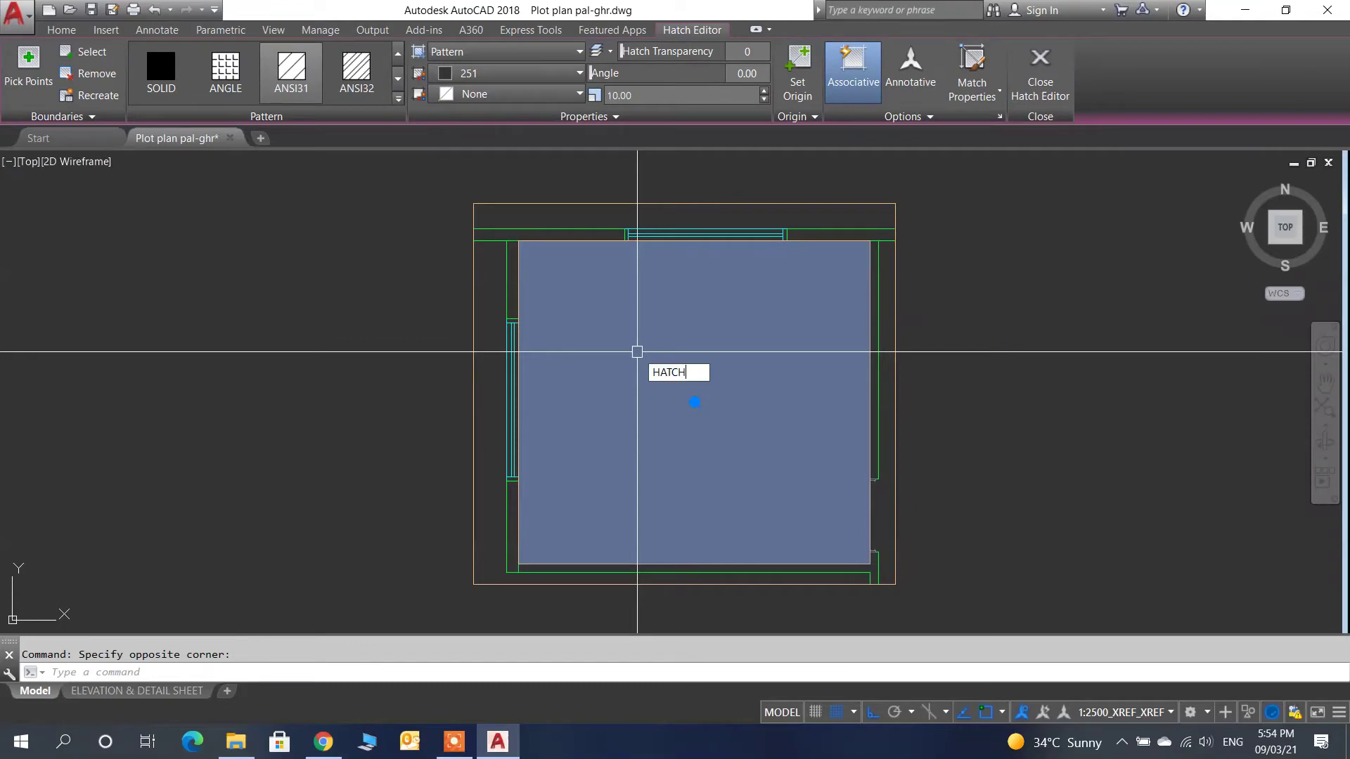
{"action": "key", "text": "Down"}
{"action": "key", "text": "Down"}
{"action": "key", "text": "Up"}
{"action": "key", "text": "Down"}
{"action": "key", "text": "Return"}
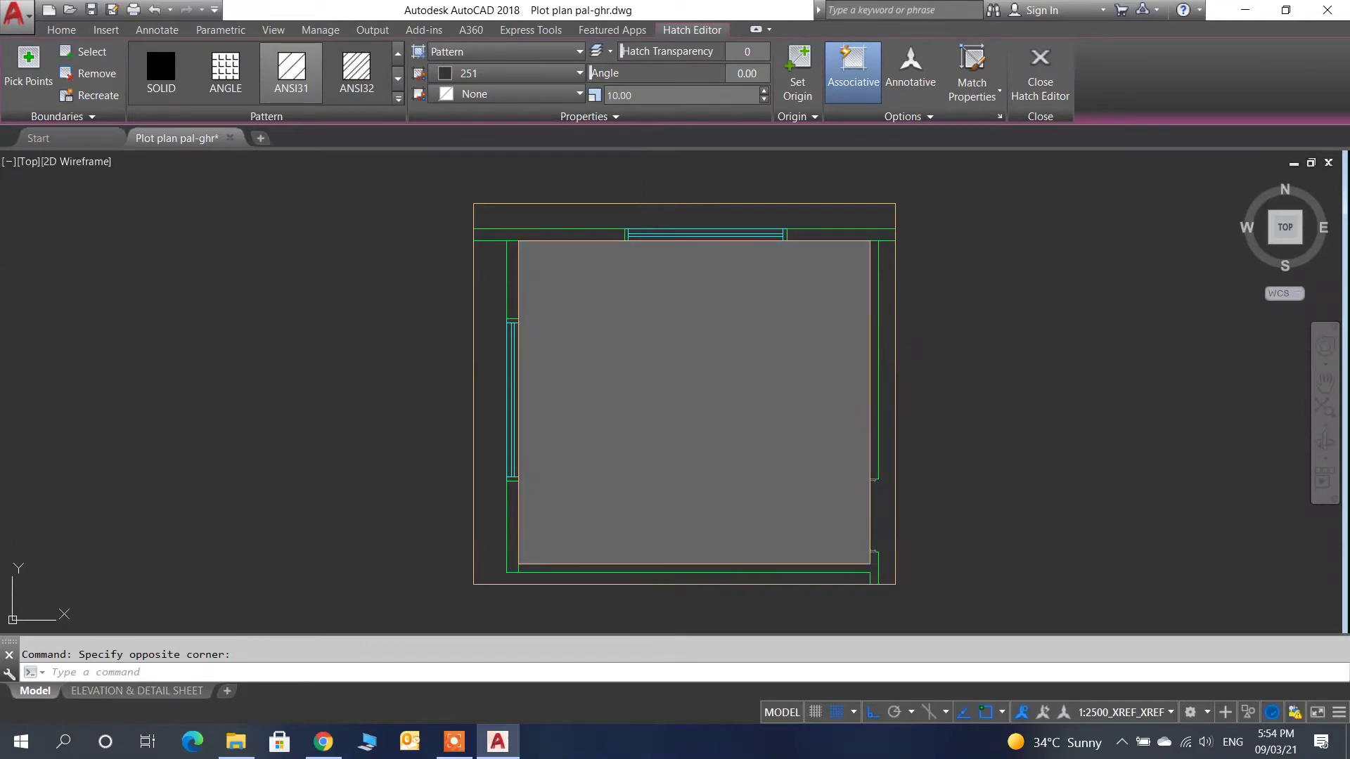
{"action": "left_click", "coordinate": [196, 163]}
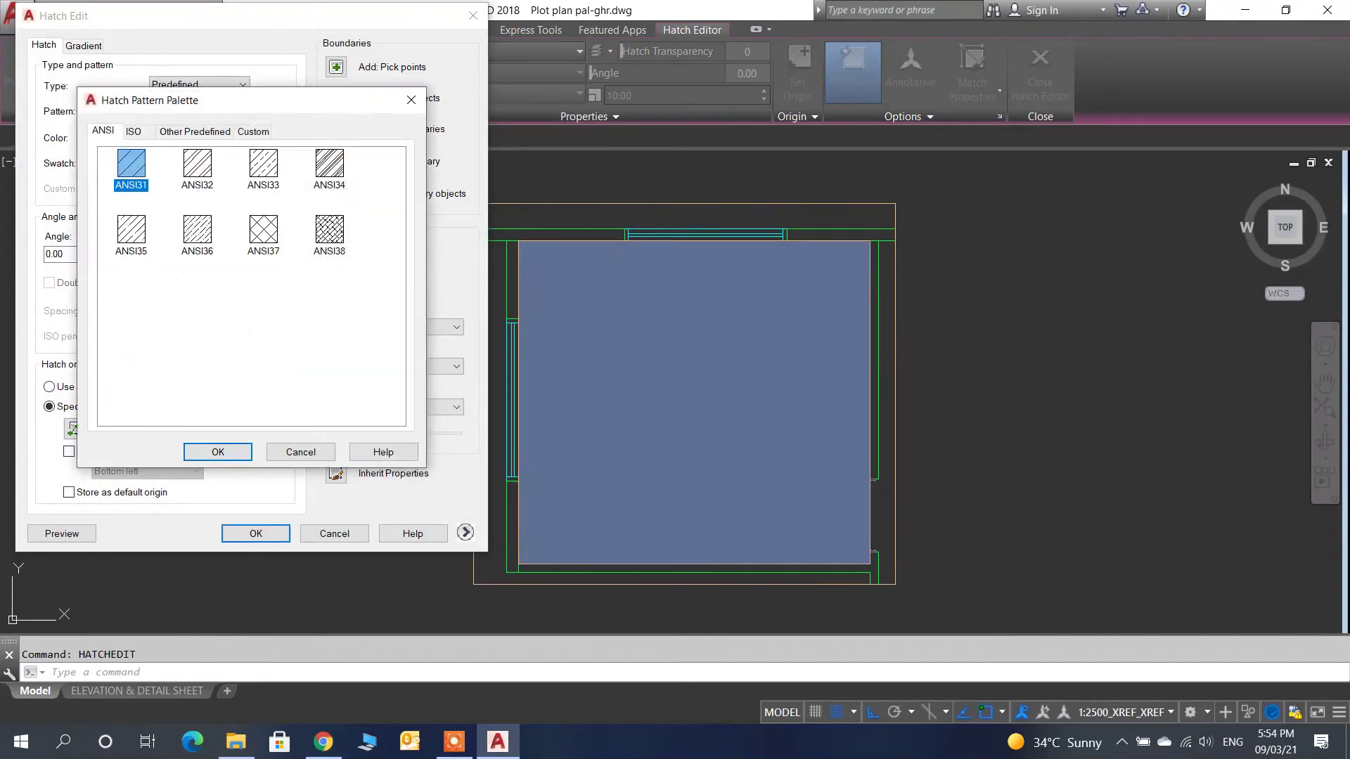
{"action": "left_click", "coordinate": [199, 169]}
{"action": "left_click", "coordinate": [412, 99]}
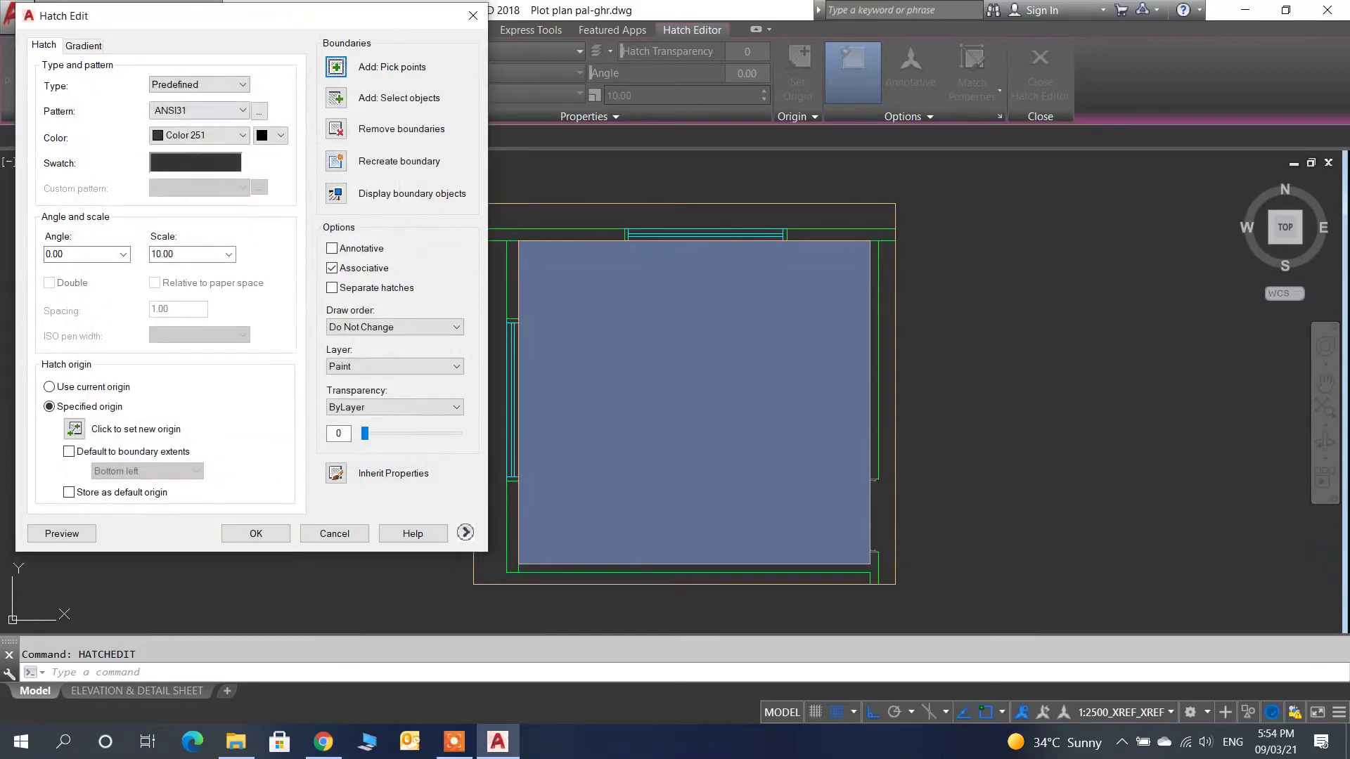
- Set the hatch colour to ByBlock and the pattern type to User defined
{"action": "left_click", "coordinate": [228, 137]}
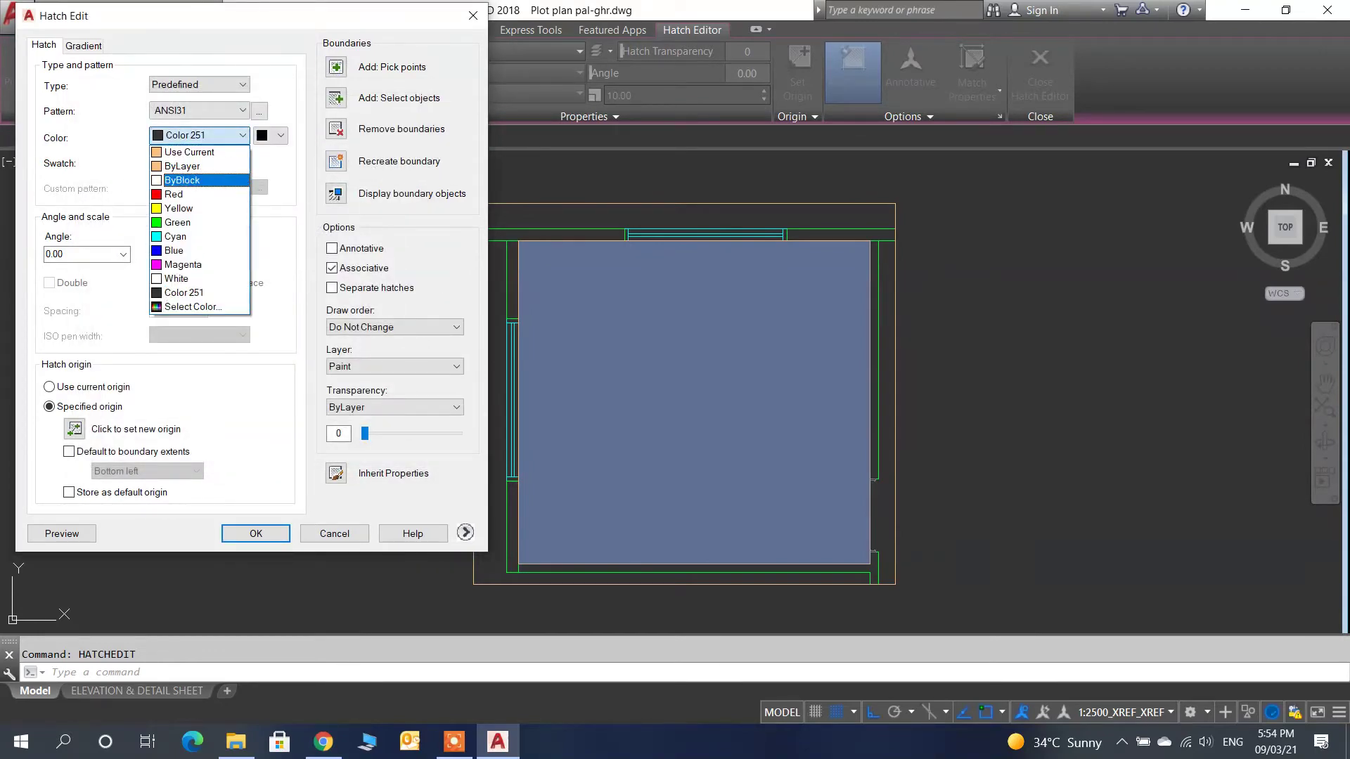
{"action": "left_click", "coordinate": [200, 180]}
{"action": "left_click", "coordinate": [199, 84]}
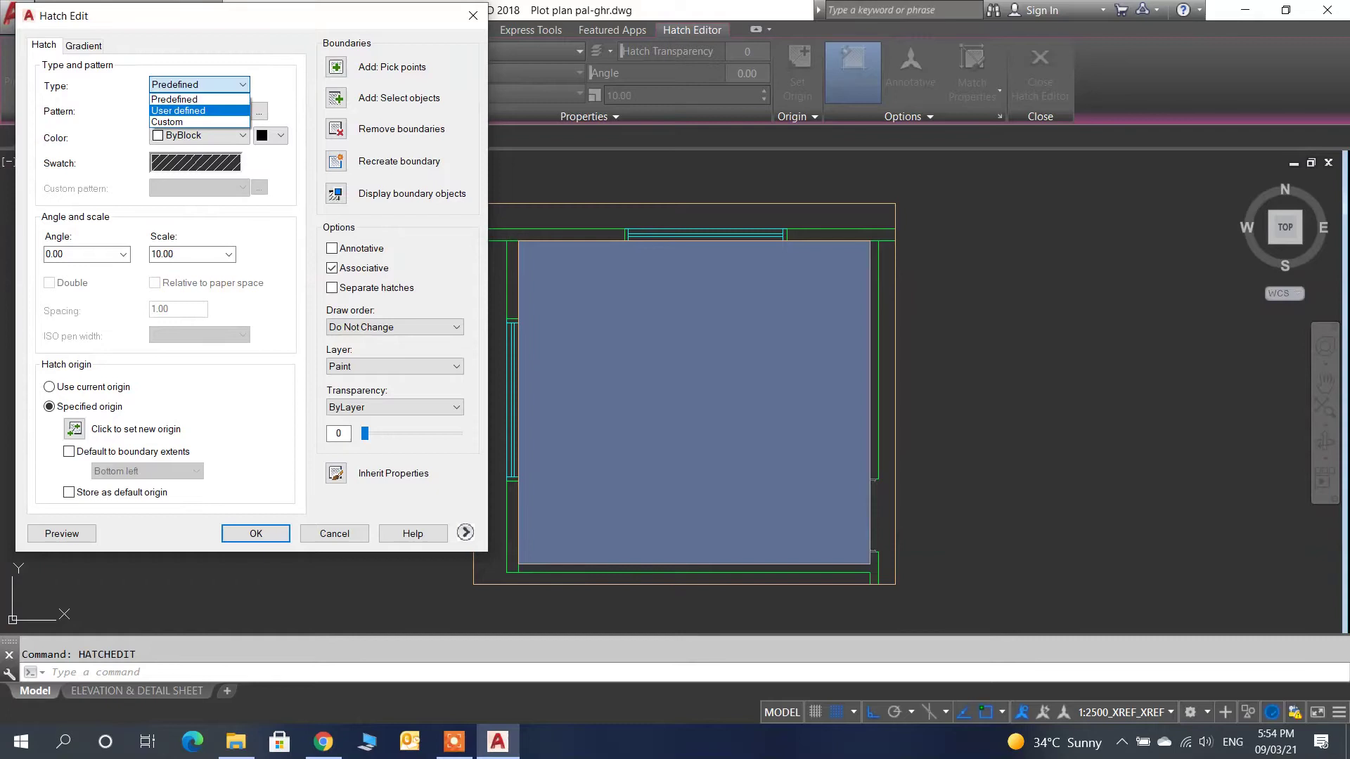
{"action": "left_click", "coordinate": [189, 106]}
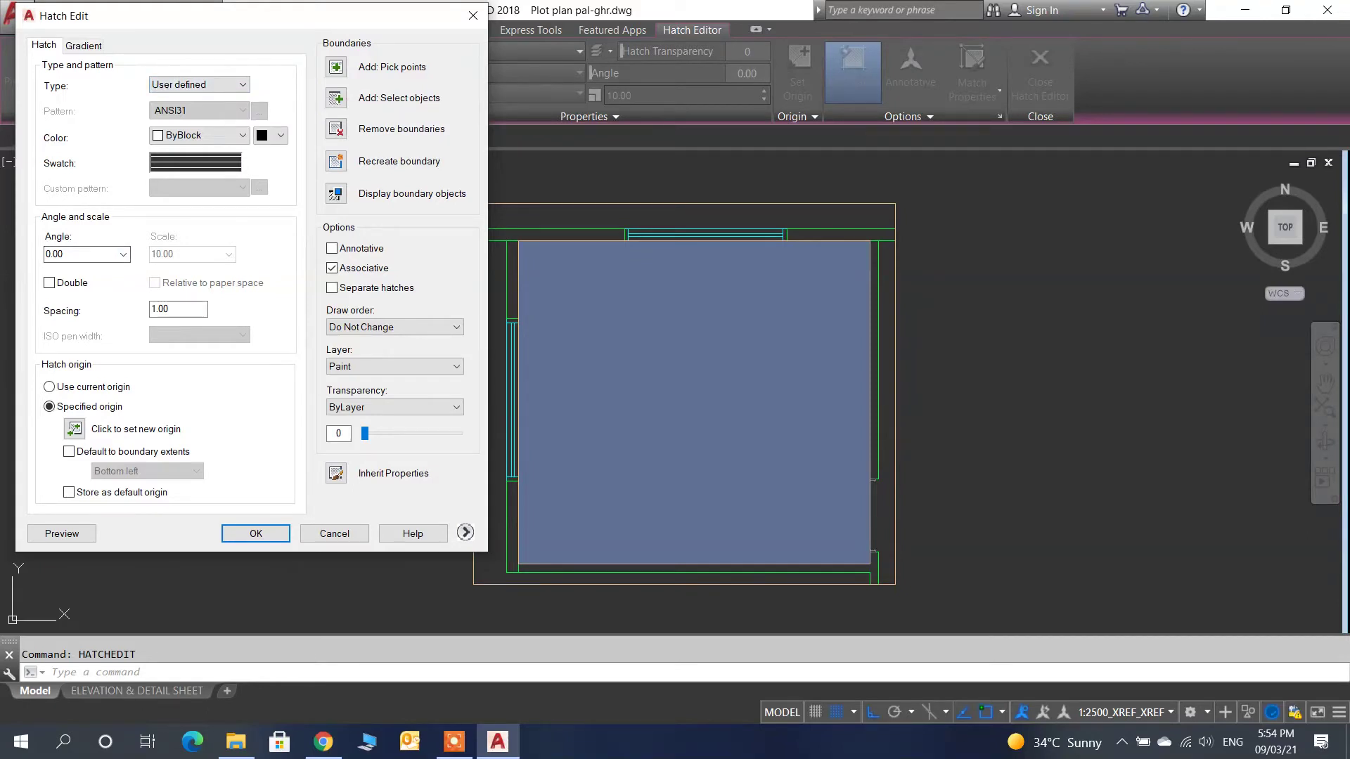
- Set the hatch line spacing to 600 and enable double lines to form a square tile grid
{"action": "left_click", "coordinate": [179, 309]}
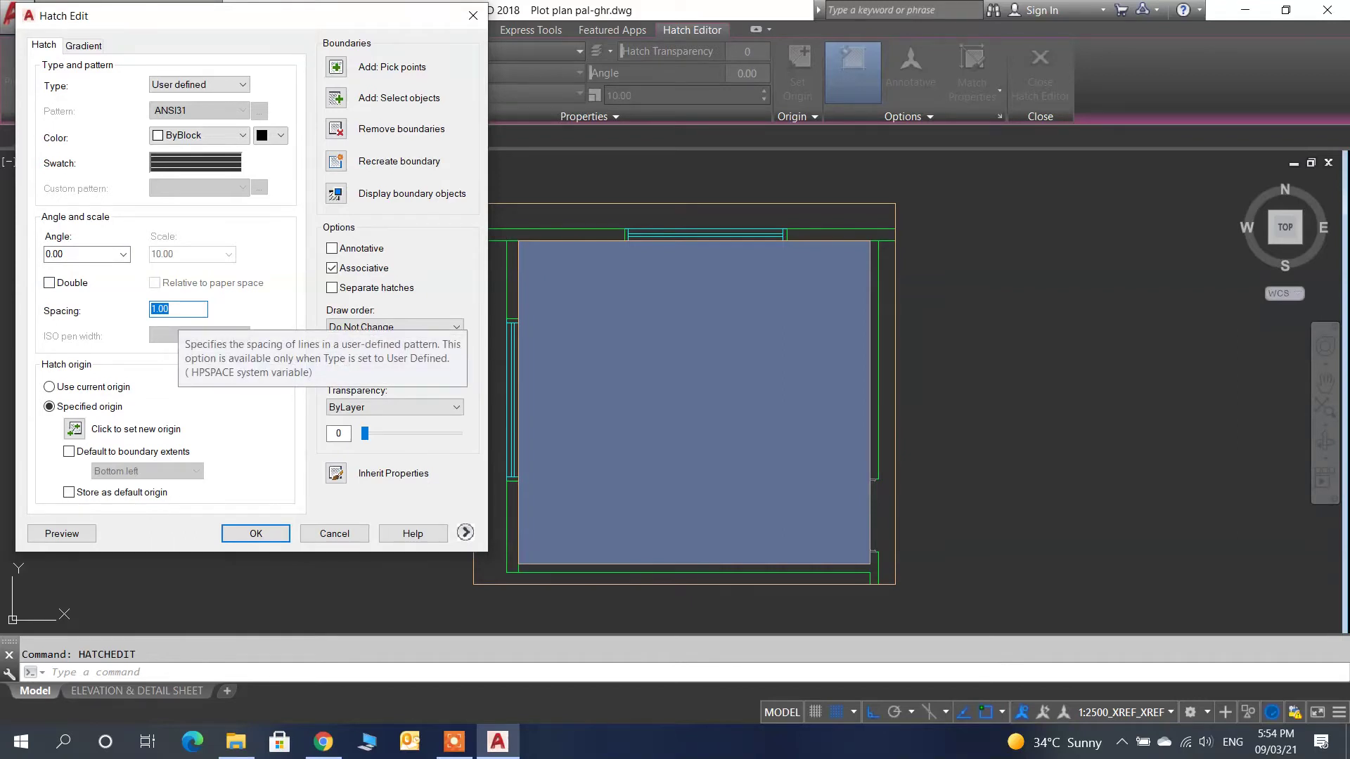
{"action": "type", "text": "6"}
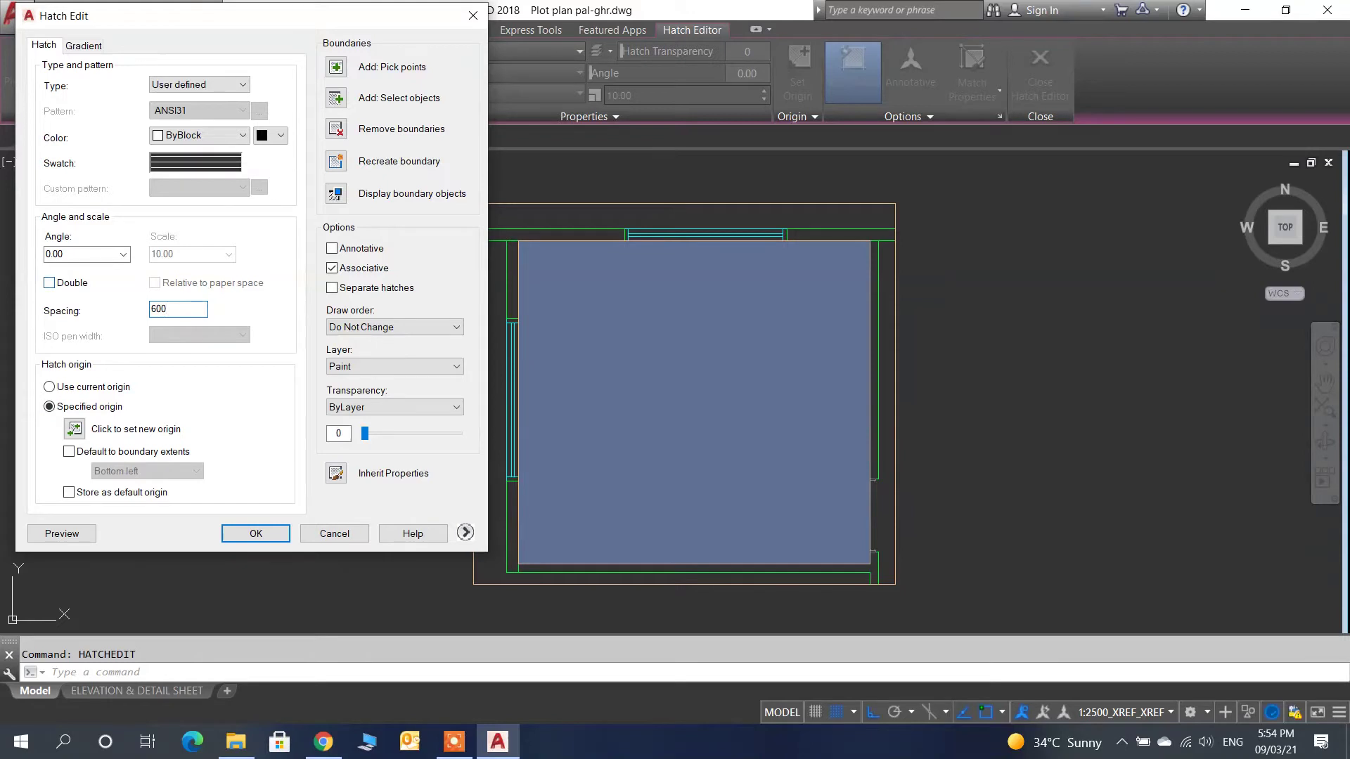
{"action": "left_click", "coordinate": [49, 282]}
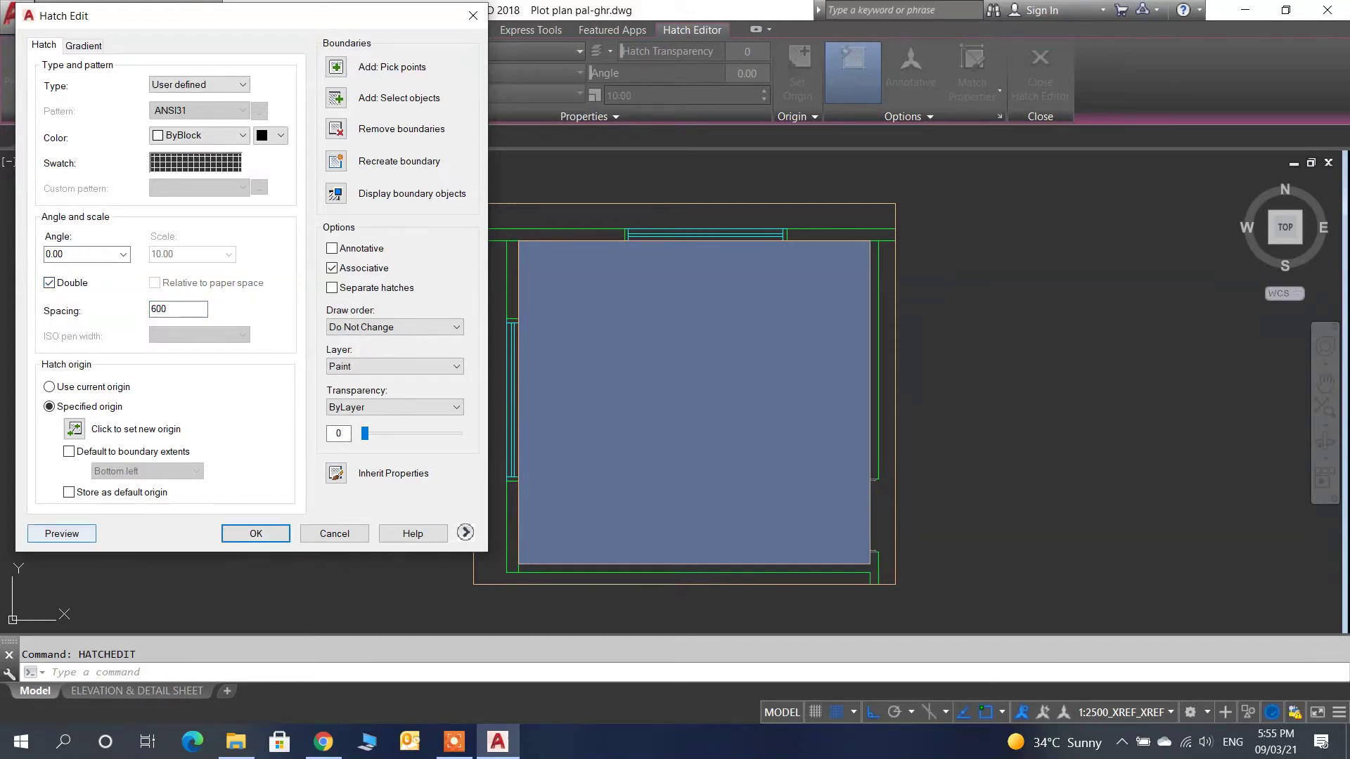
- Preview the tile grid, examine how the tiles meet the room's corners and edges, and return to the hatch settings
{"action": "left_click", "coordinate": [62, 534]}
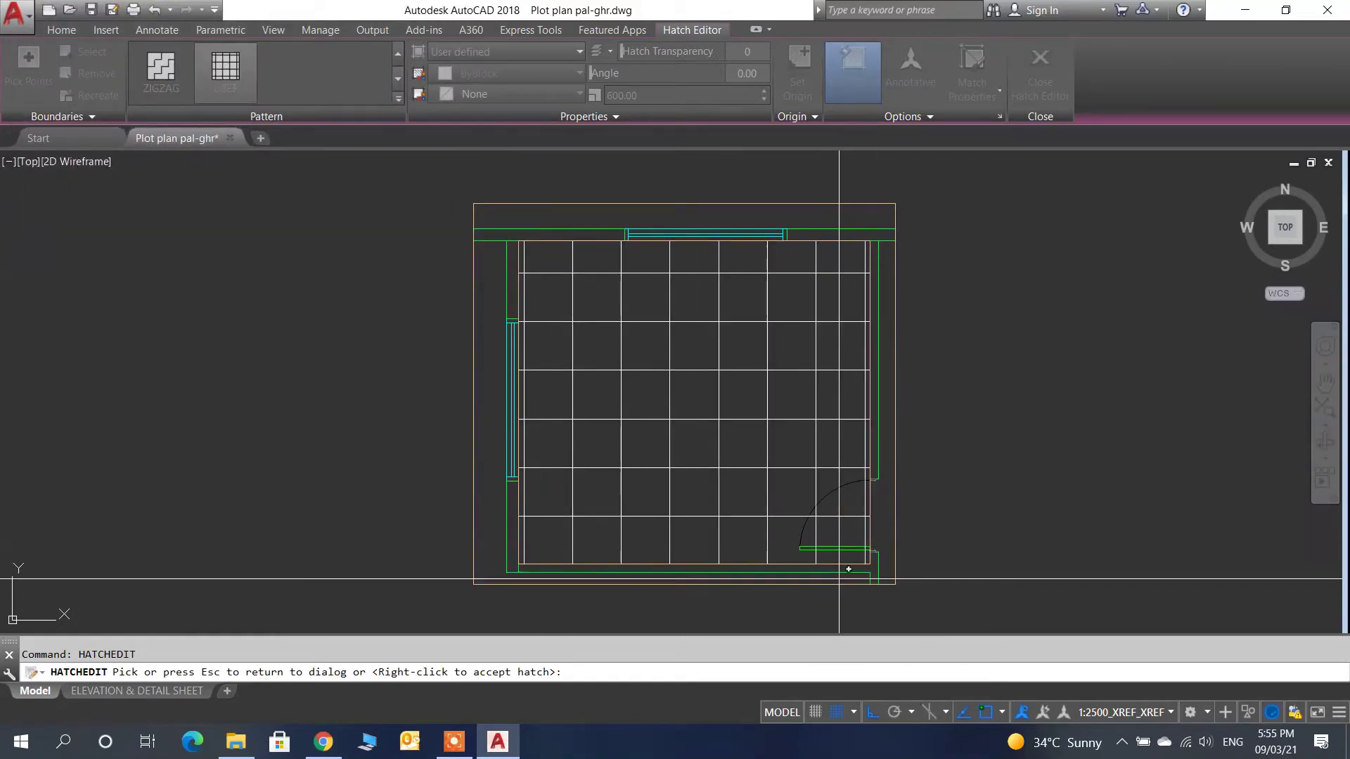
{"action": "scroll", "coordinate": [575, 555], "scroll_direction": "up", "scroll_amount": 5}
{"action": "scroll", "coordinate": [815, 519], "scroll_direction": "down", "scroll_amount": 4}
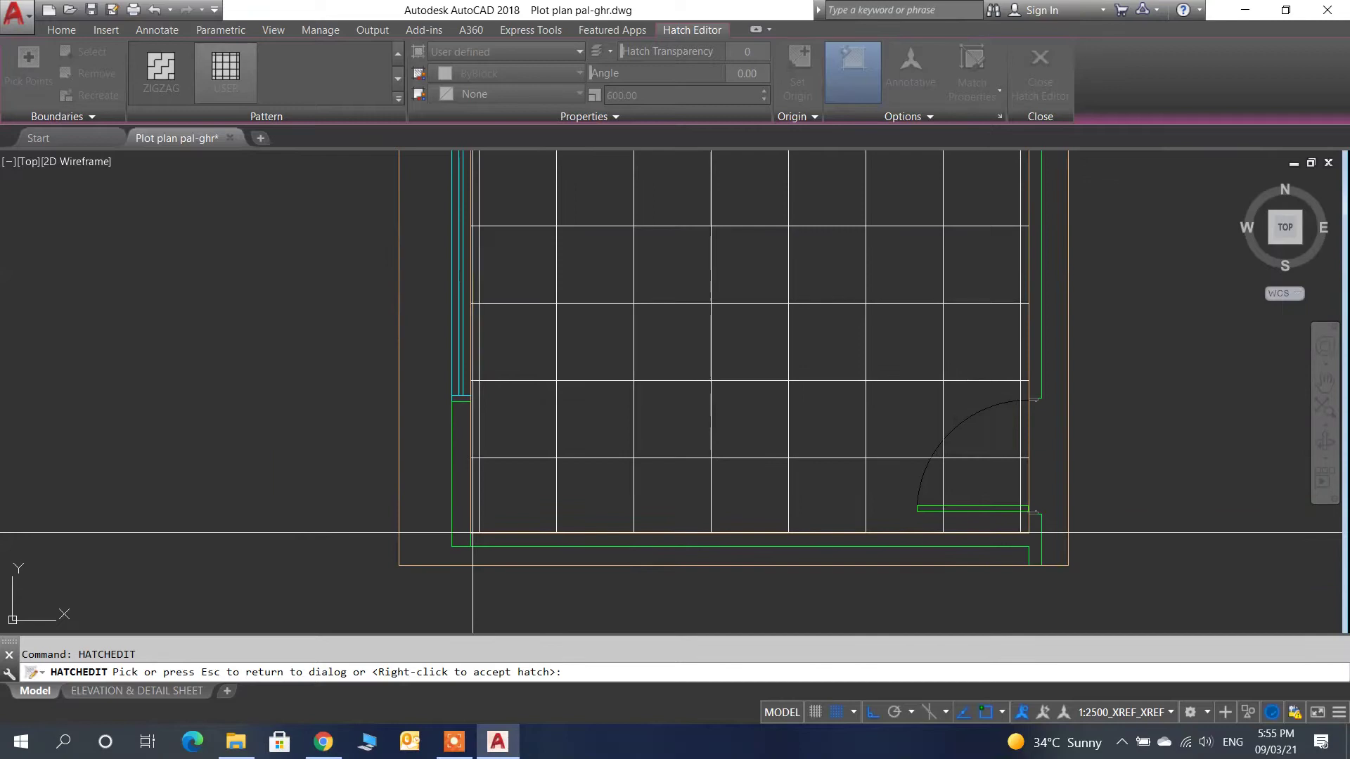
{"action": "scroll", "coordinate": [856, 506], "scroll_direction": "down", "scroll_amount": 3}
{"action": "scroll", "coordinate": [849, 326], "scroll_direction": "up", "scroll_amount": 5}
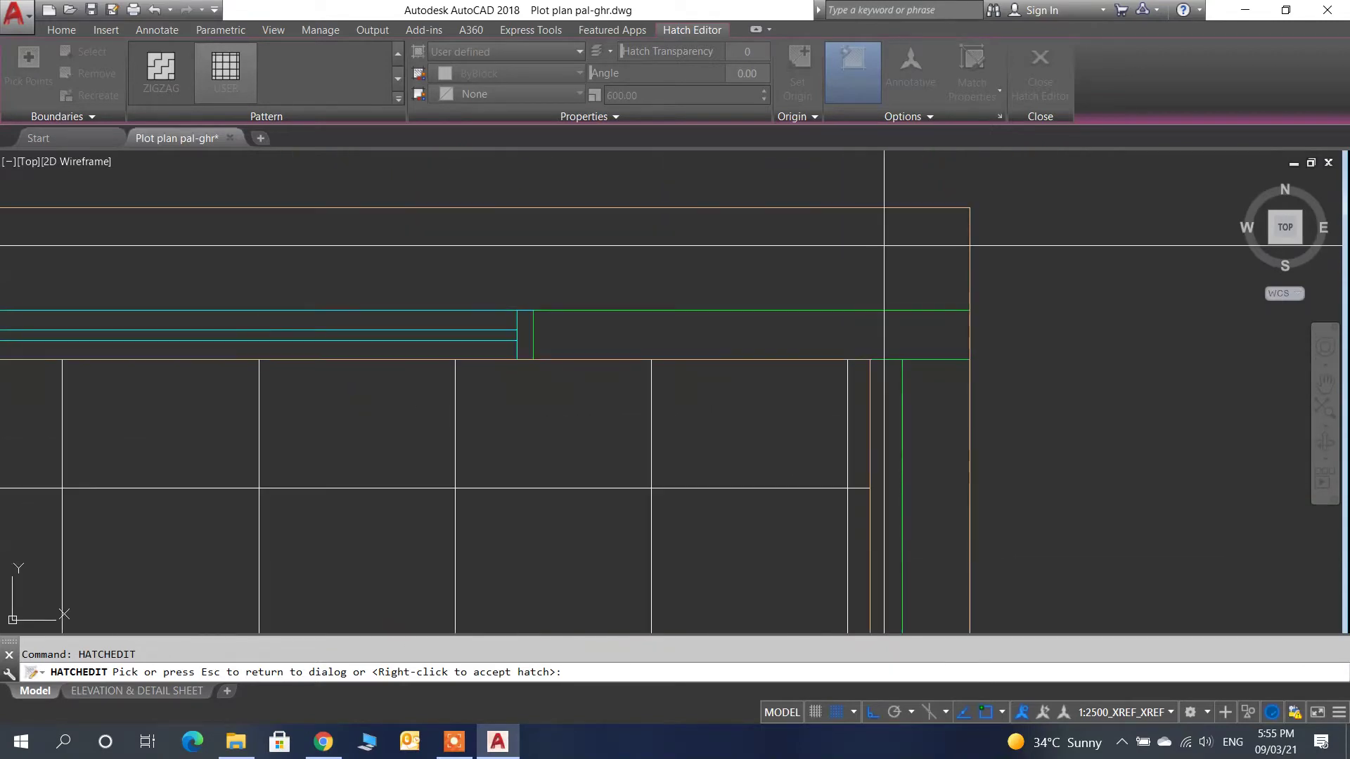
{"action": "scroll", "coordinate": [795, 289], "scroll_direction": "down", "scroll_amount": 5}
{"action": "scroll", "coordinate": [795, 288], "scroll_direction": "down", "scroll_amount": 4}
{"action": "key", "text": "Escape"}
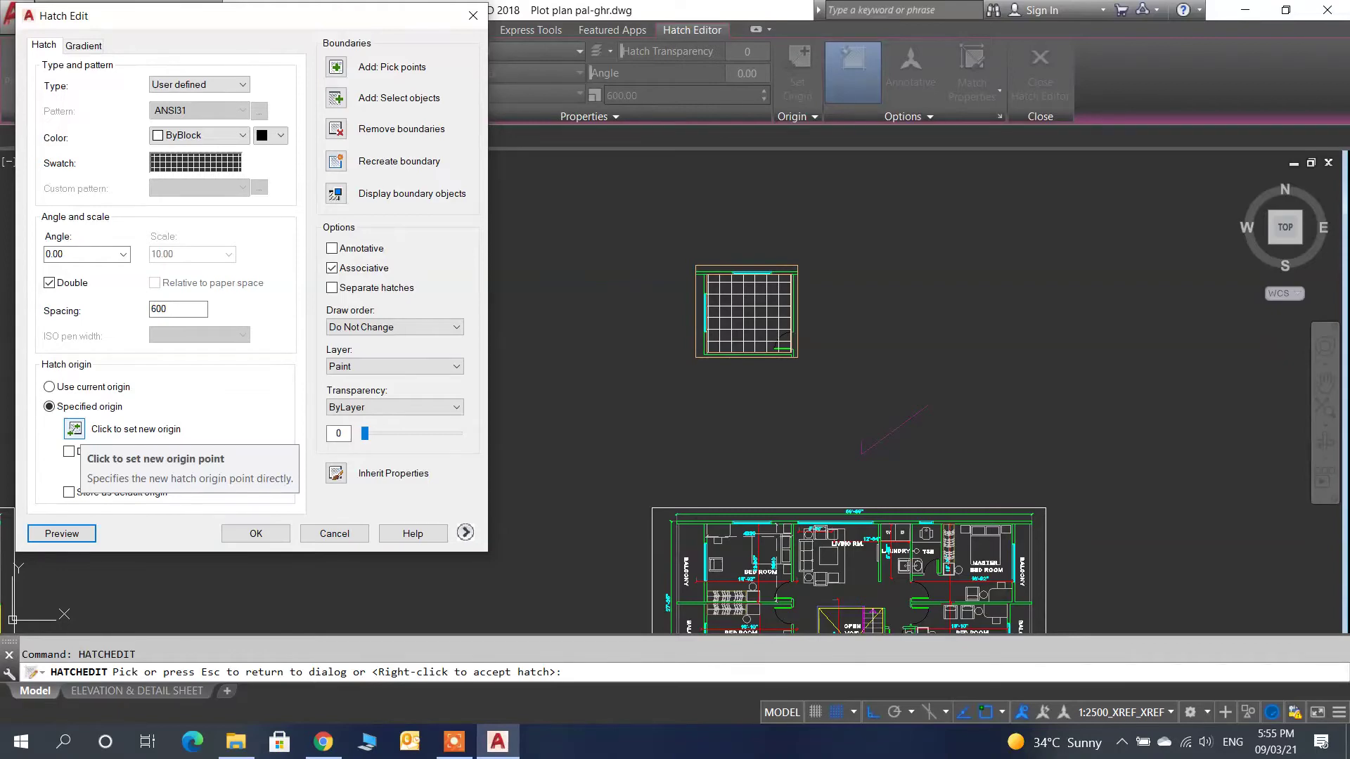
- Set a new hatch origin at the lower-left inside corner of the room
{"action": "left_click", "coordinate": [74, 428]}
{"action": "scroll", "coordinate": [728, 366], "scroll_direction": "up", "scroll_amount": 5}
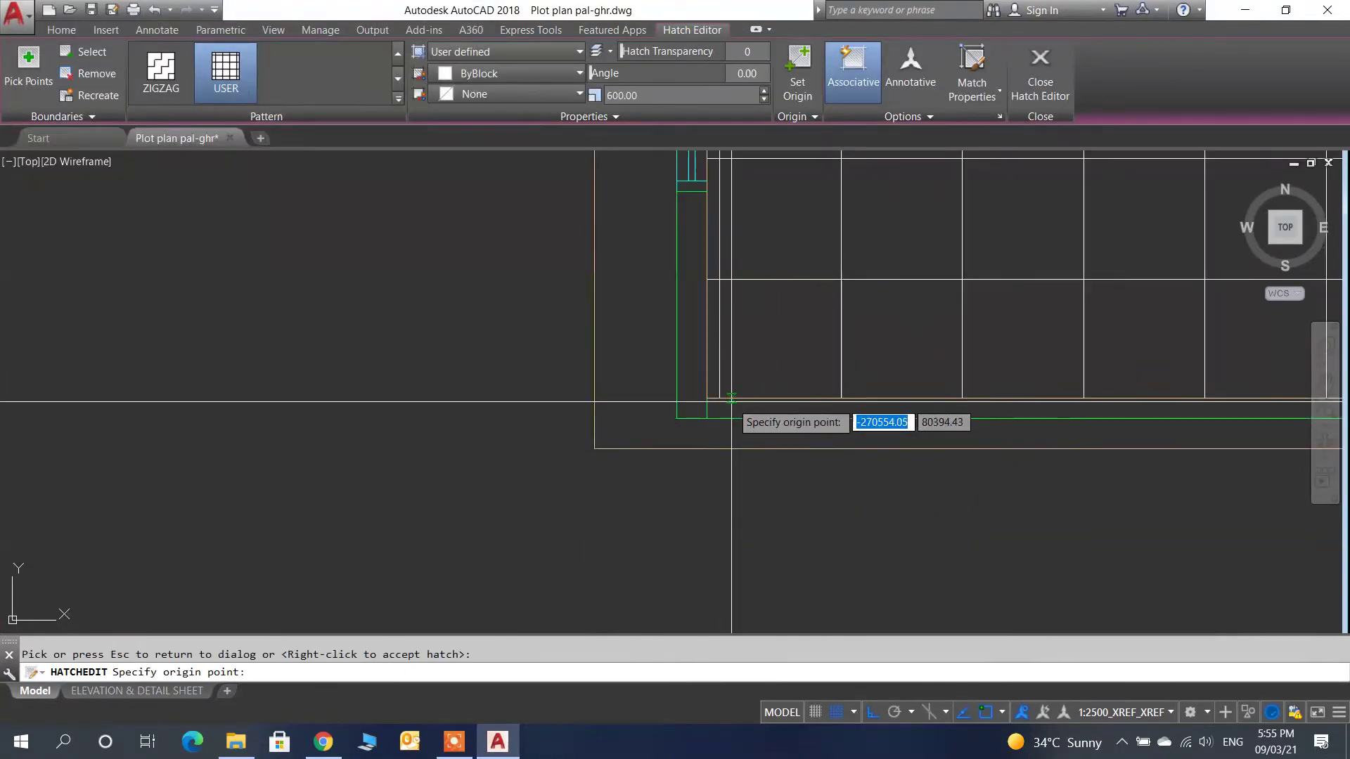
{"action": "scroll", "coordinate": [731, 399], "scroll_direction": "up", "scroll_amount": 5}
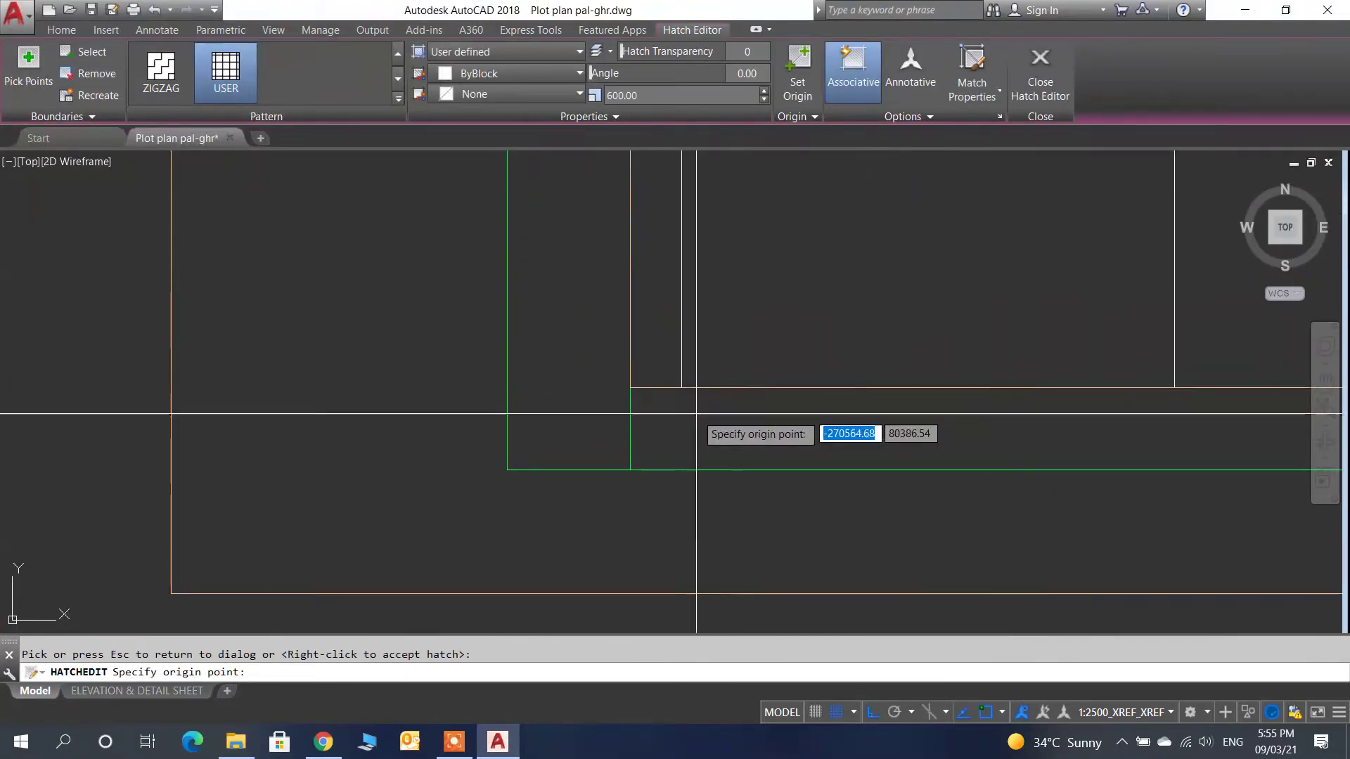
{"action": "left_click", "coordinate": [630, 387]}
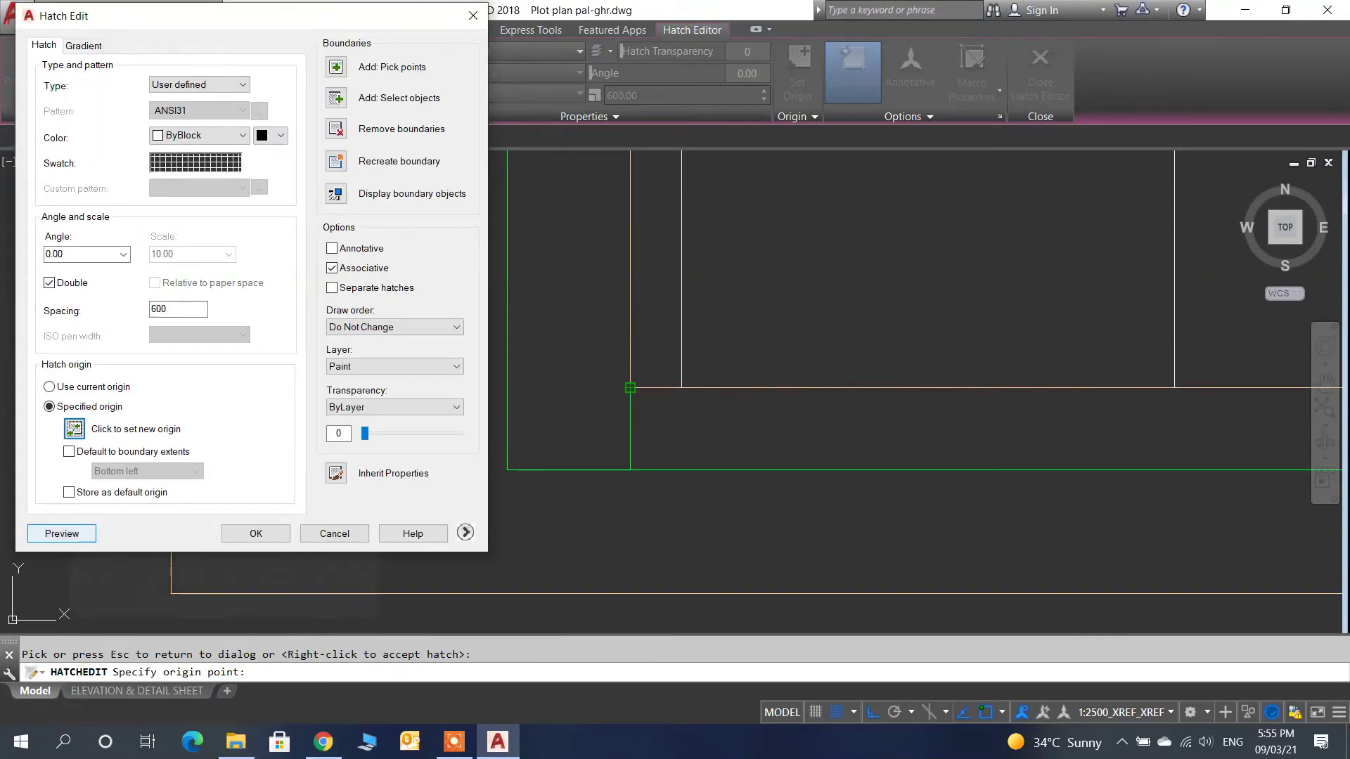
- Preview the tile grid with its new origin and examine the layout across the whole room
{"action": "left_click", "coordinate": [62, 534]}
{"action": "scroll", "coordinate": [672, 446], "scroll_direction": "down", "scroll_amount": 8}
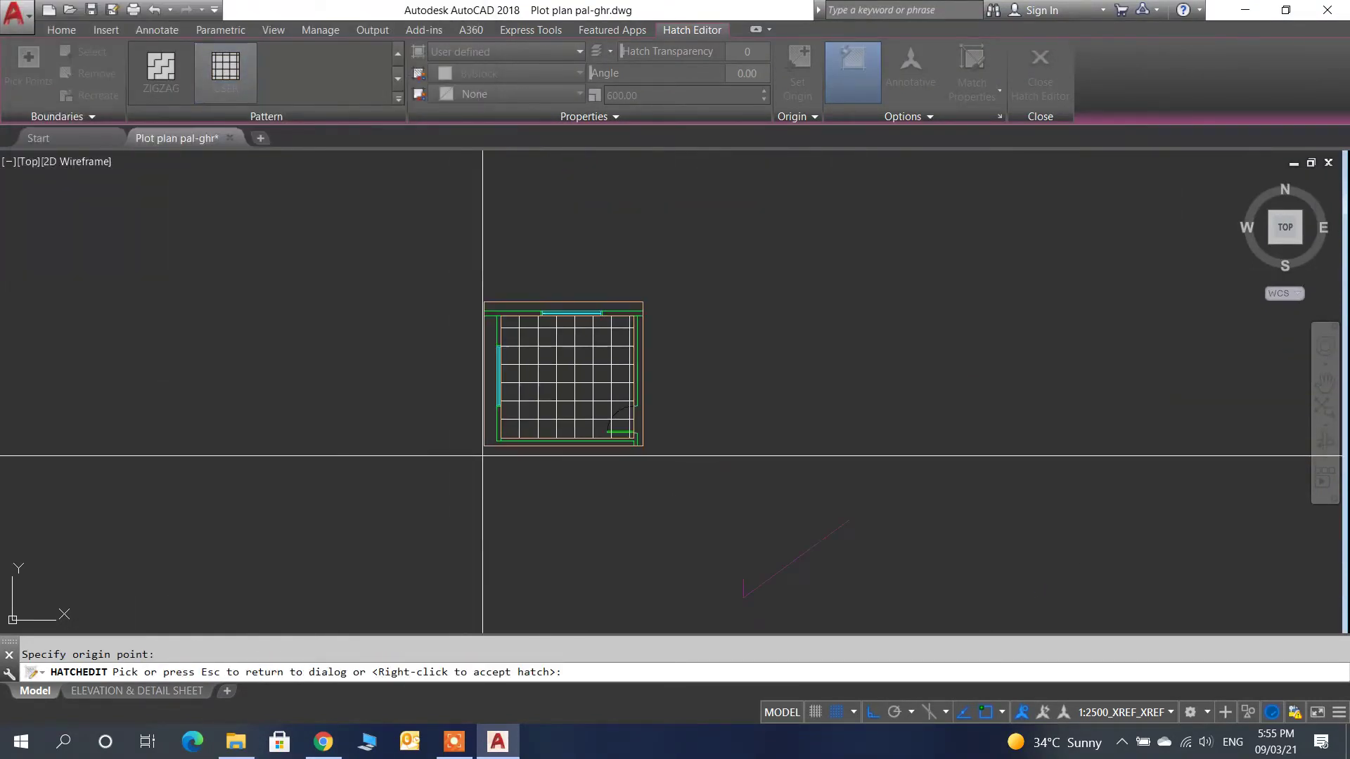
{"action": "scroll", "coordinate": [675, 445], "scroll_direction": "up", "scroll_amount": 6}
{"action": "scroll", "coordinate": [502, 540], "scroll_direction": "down", "scroll_amount": 2}
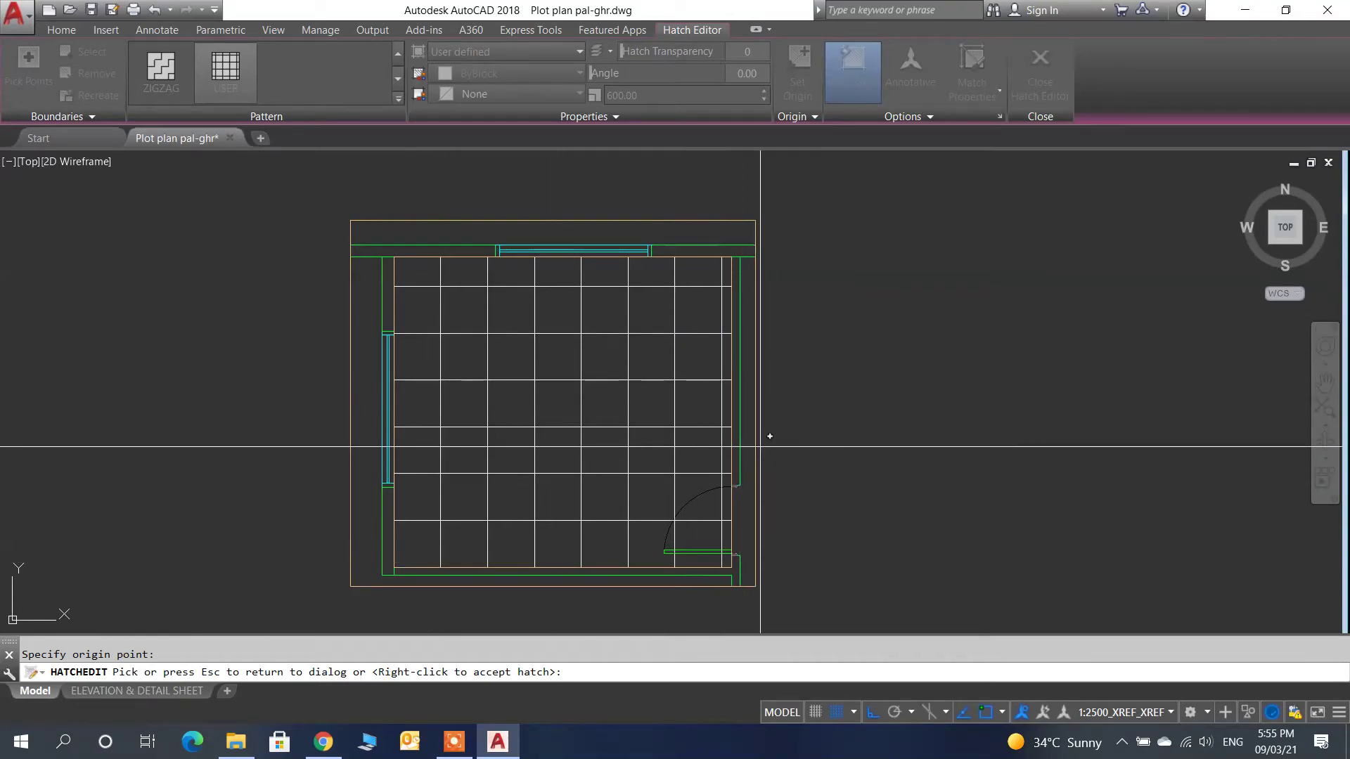
- Set the tile hatch's line spacing to 800, preview the larger grid, and apply the change
{"action": "key", "text": "Escape"}
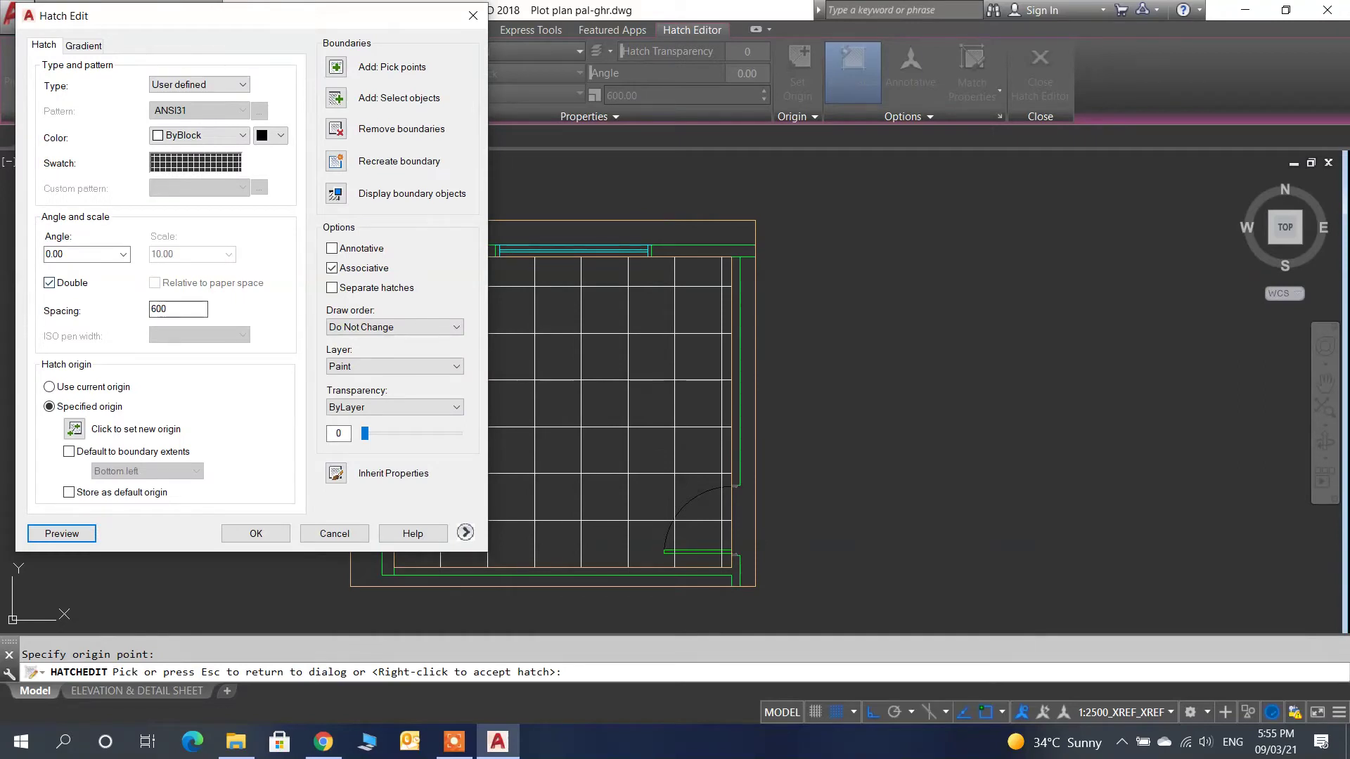
{"action": "left_click", "coordinate": [176, 310]}
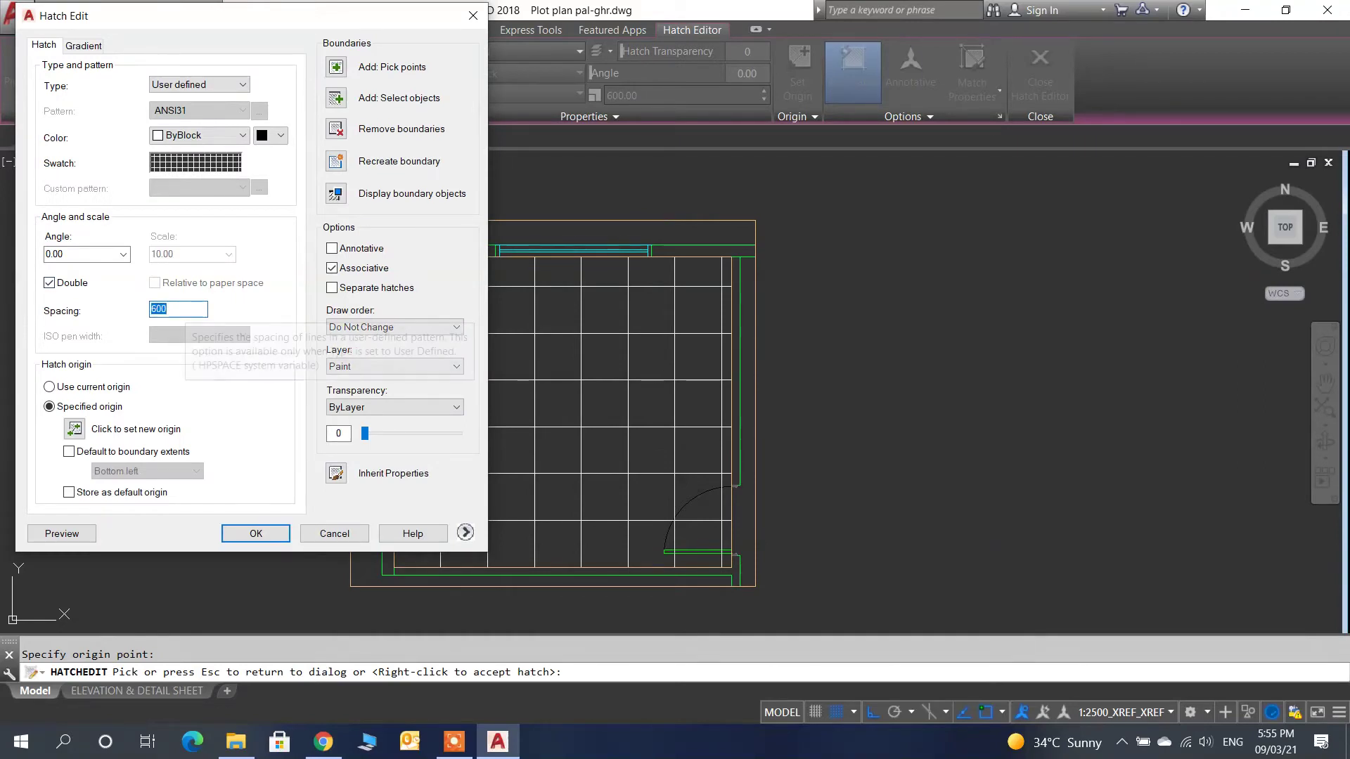
{"action": "type", "text": "8"}
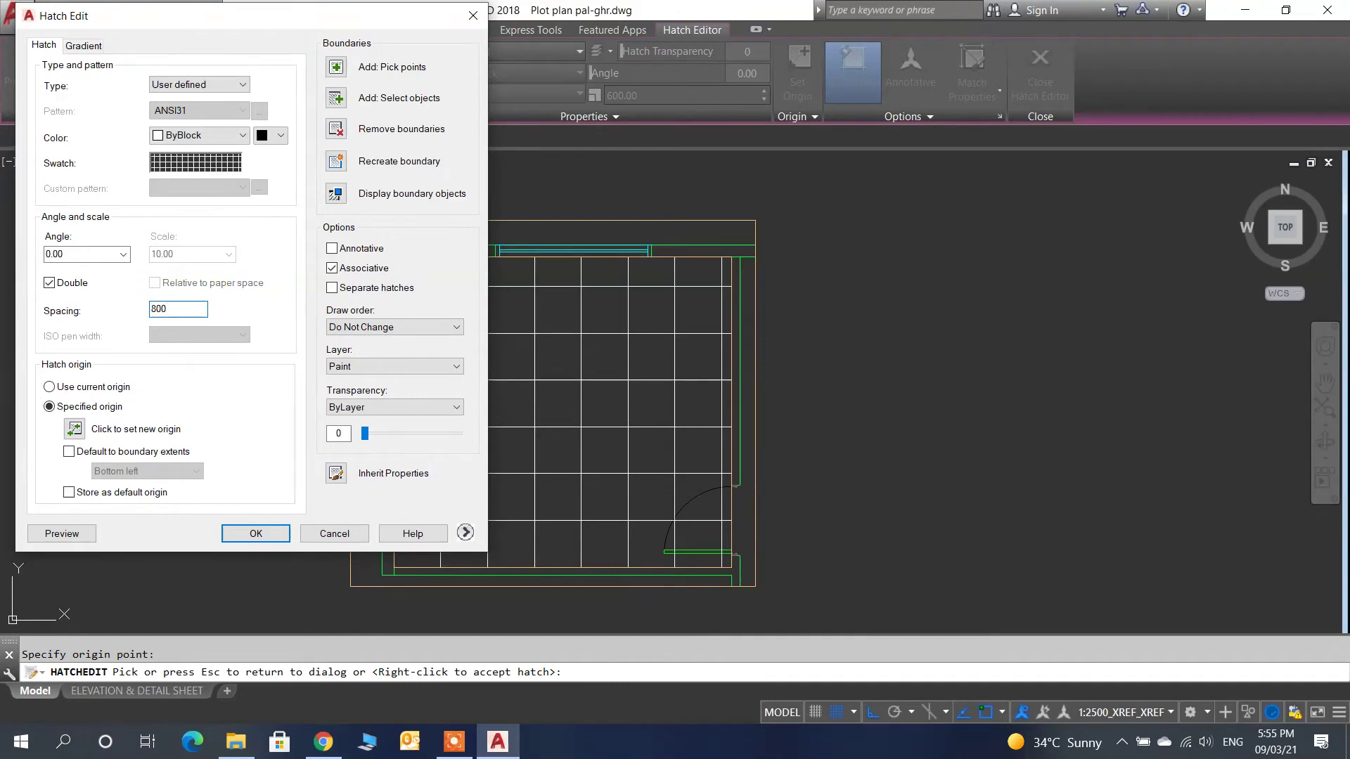
{"action": "type", "text": "00"}
{"action": "left_click", "coordinate": [62, 533]}
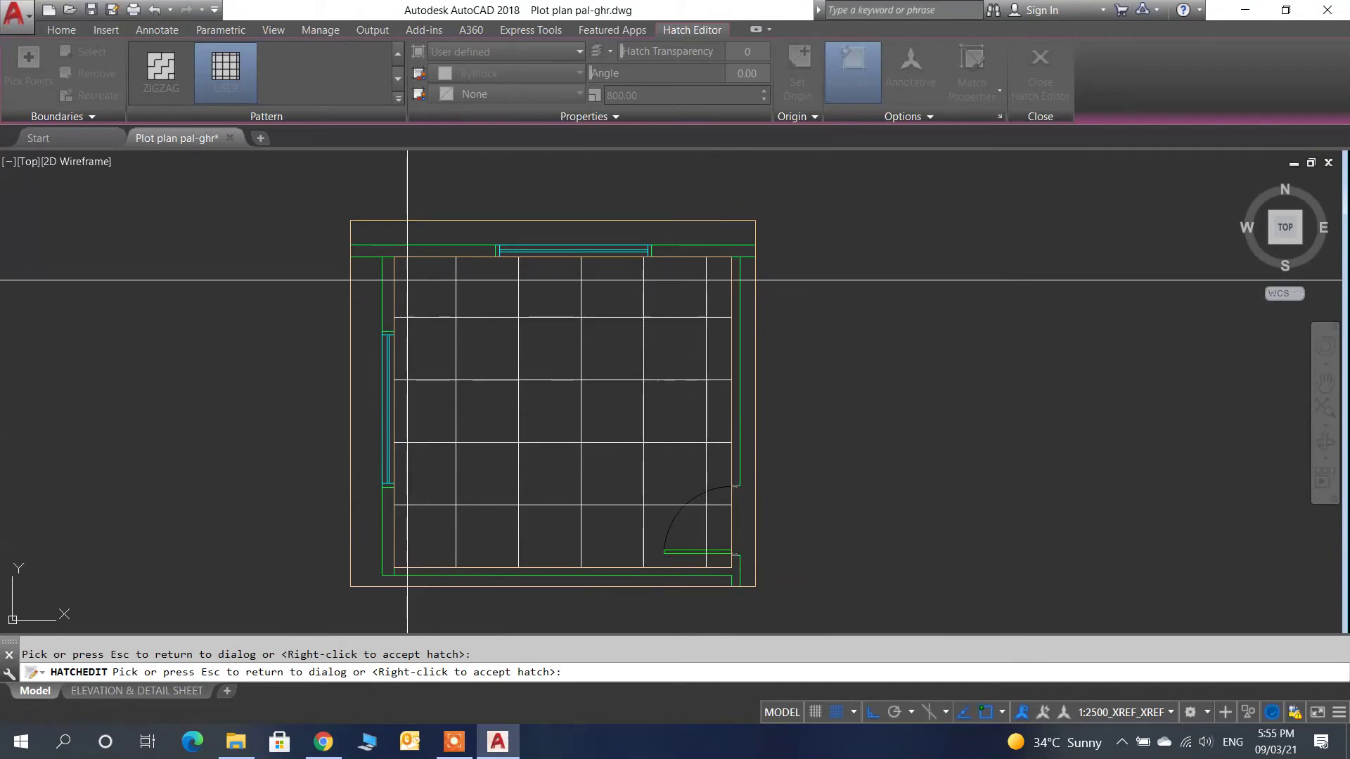
{"action": "key", "text": "Escape"}
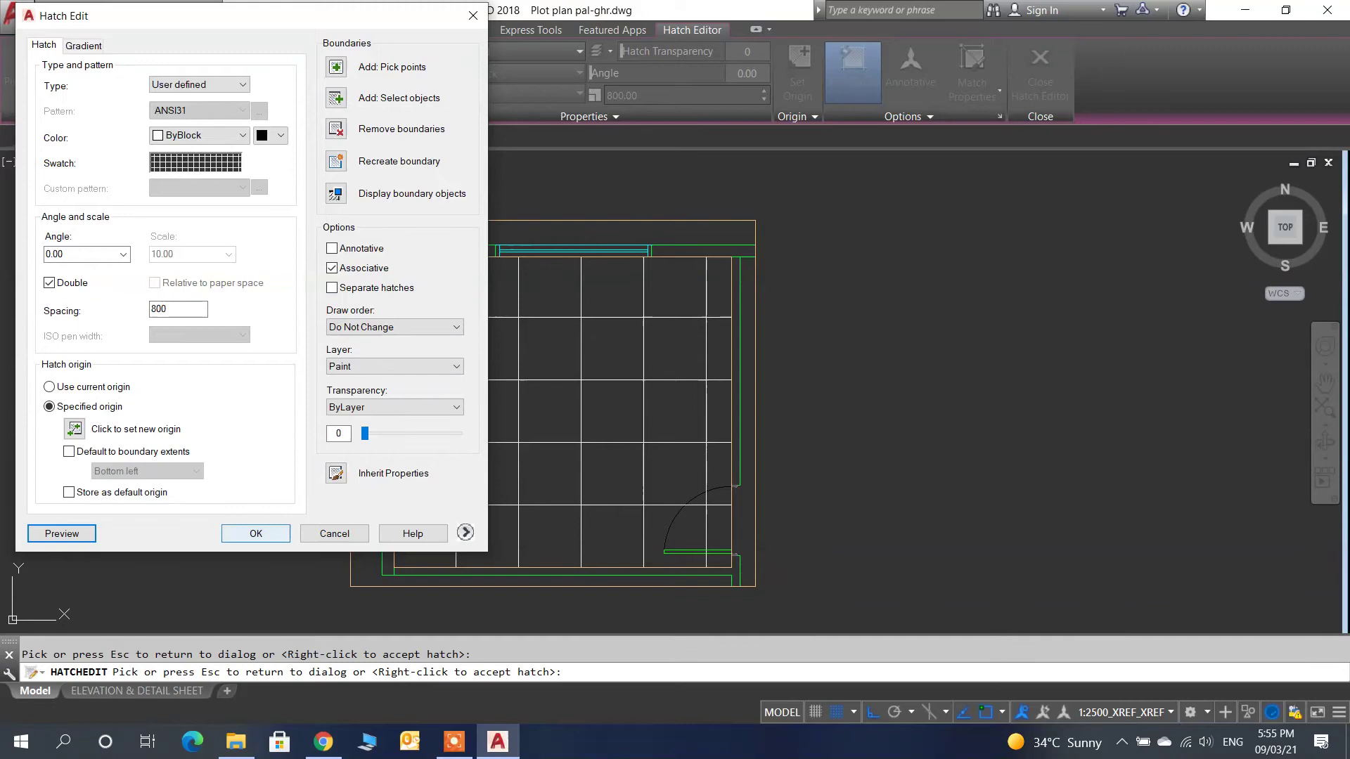
{"action": "left_click", "coordinate": [255, 533]}
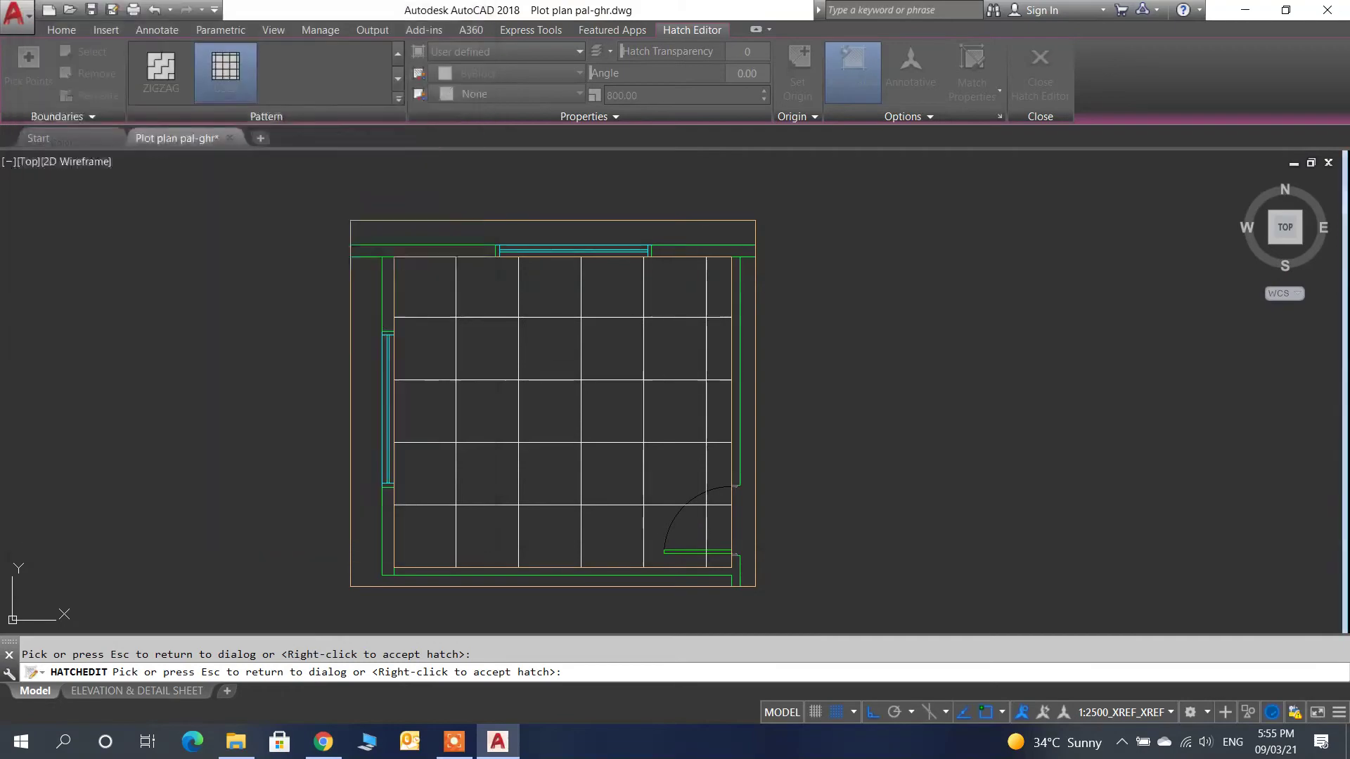
- Edit the tile hatch and set its line color to true color 208,197,159, a lighter shade of index color 43
{"action": "left_click", "coordinate": [622, 285]}
{"action": "left_click", "coordinate": [574, 307]}
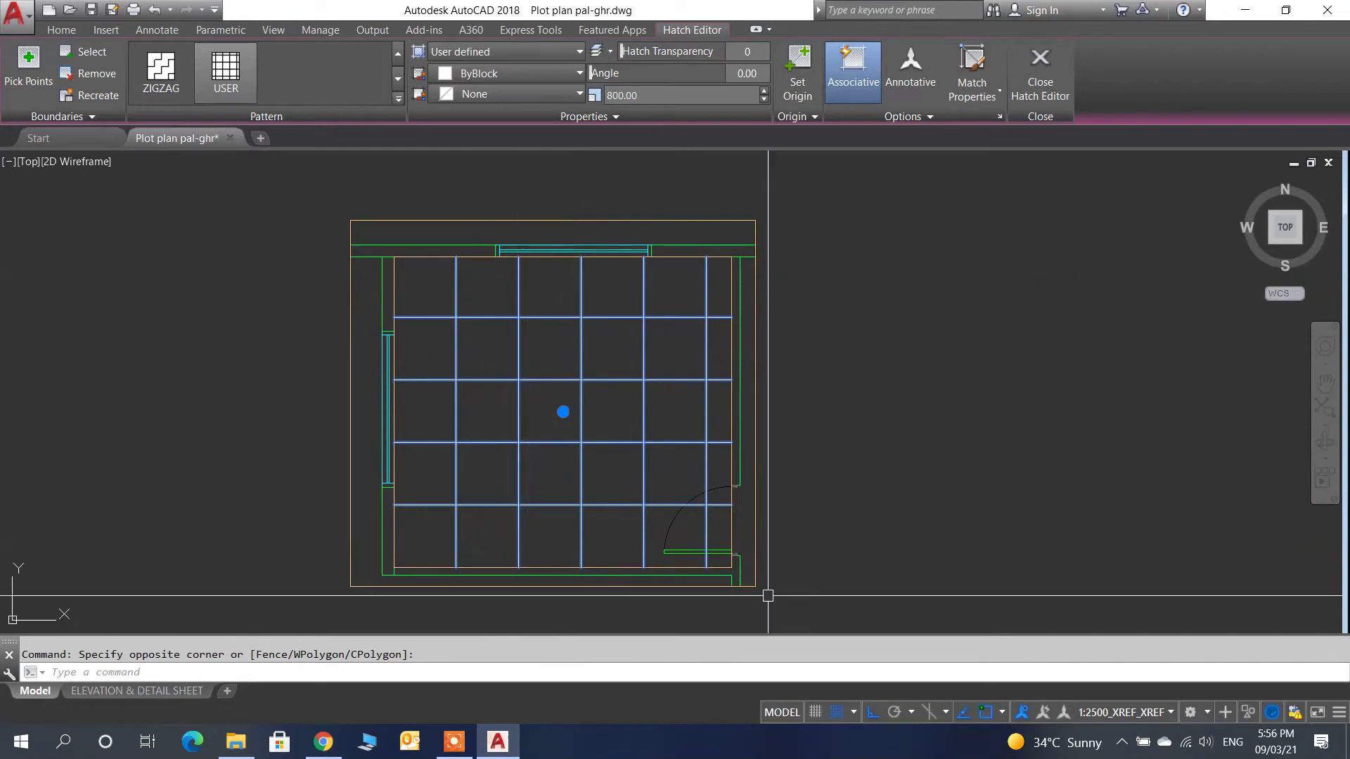
{"action": "scroll", "coordinate": [444, 569], "scroll_direction": "up", "scroll_amount": 2}
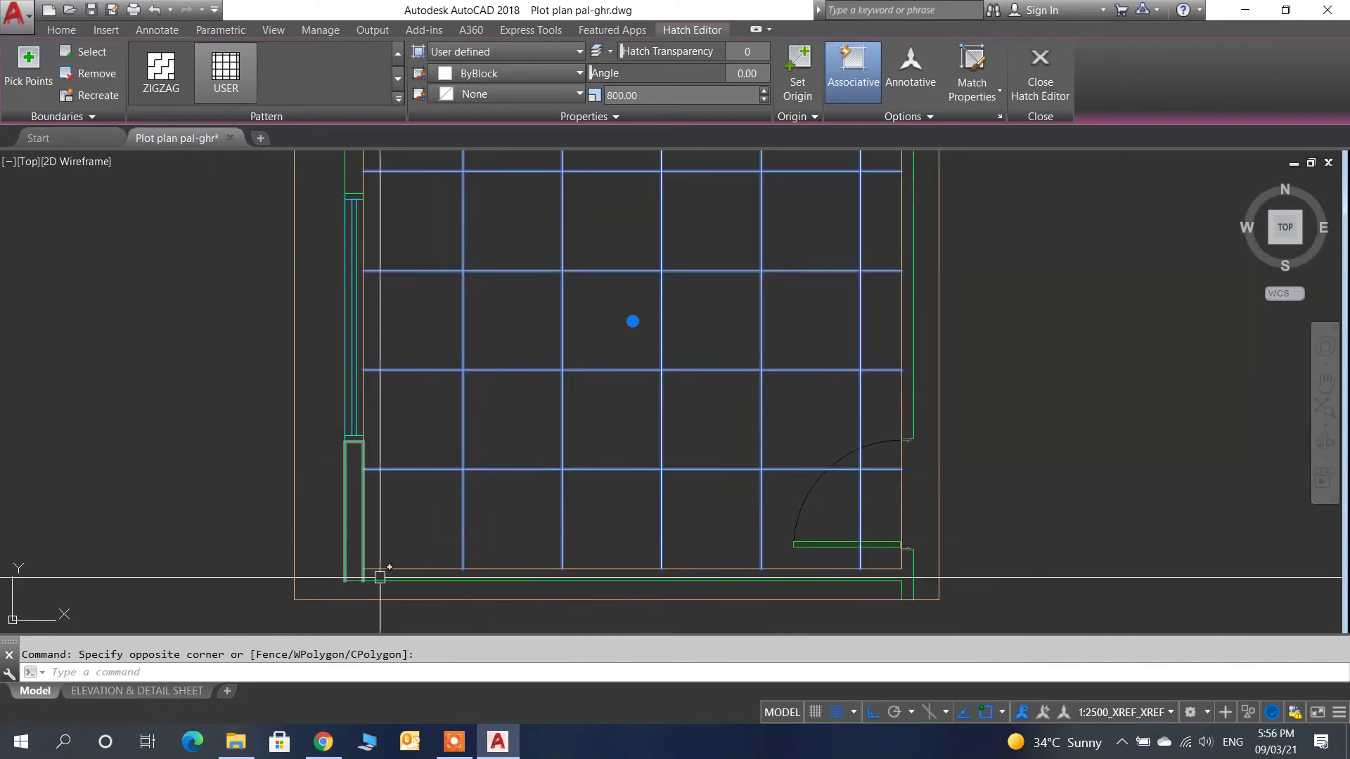
{"action": "middle_click_drag", "start_coordinate": [634, 408], "coordinate": [602, 473]}
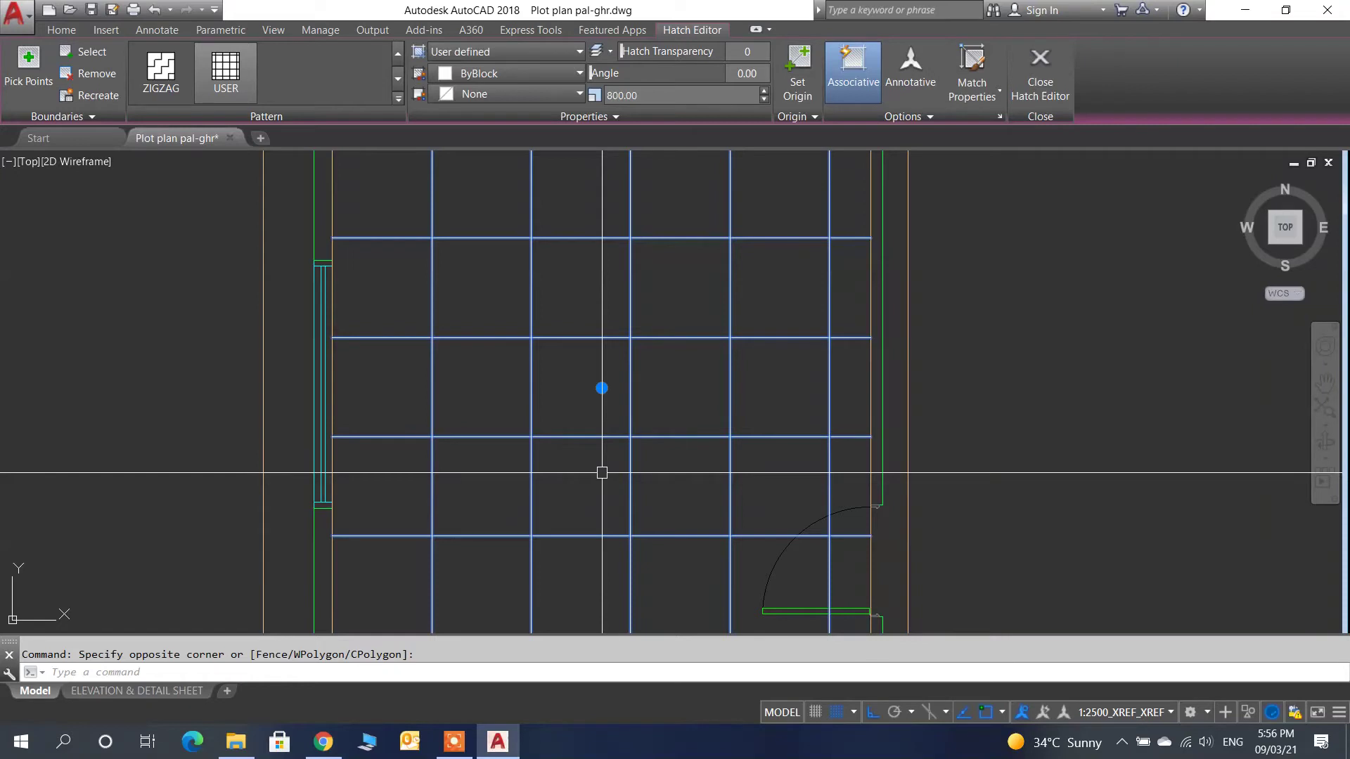
{"action": "type", "text": "HATCH"}
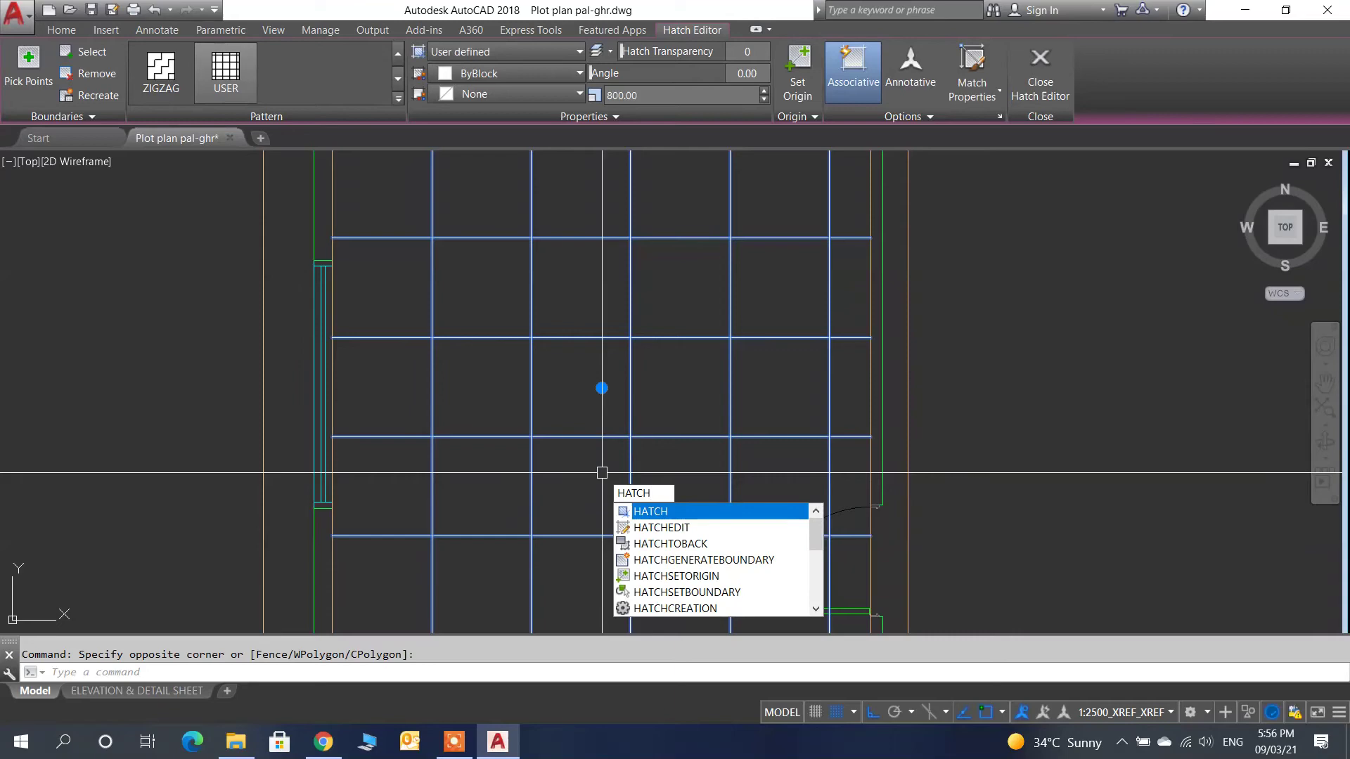
{"action": "key", "text": "Down"}
{"action": "key", "text": "Return"}
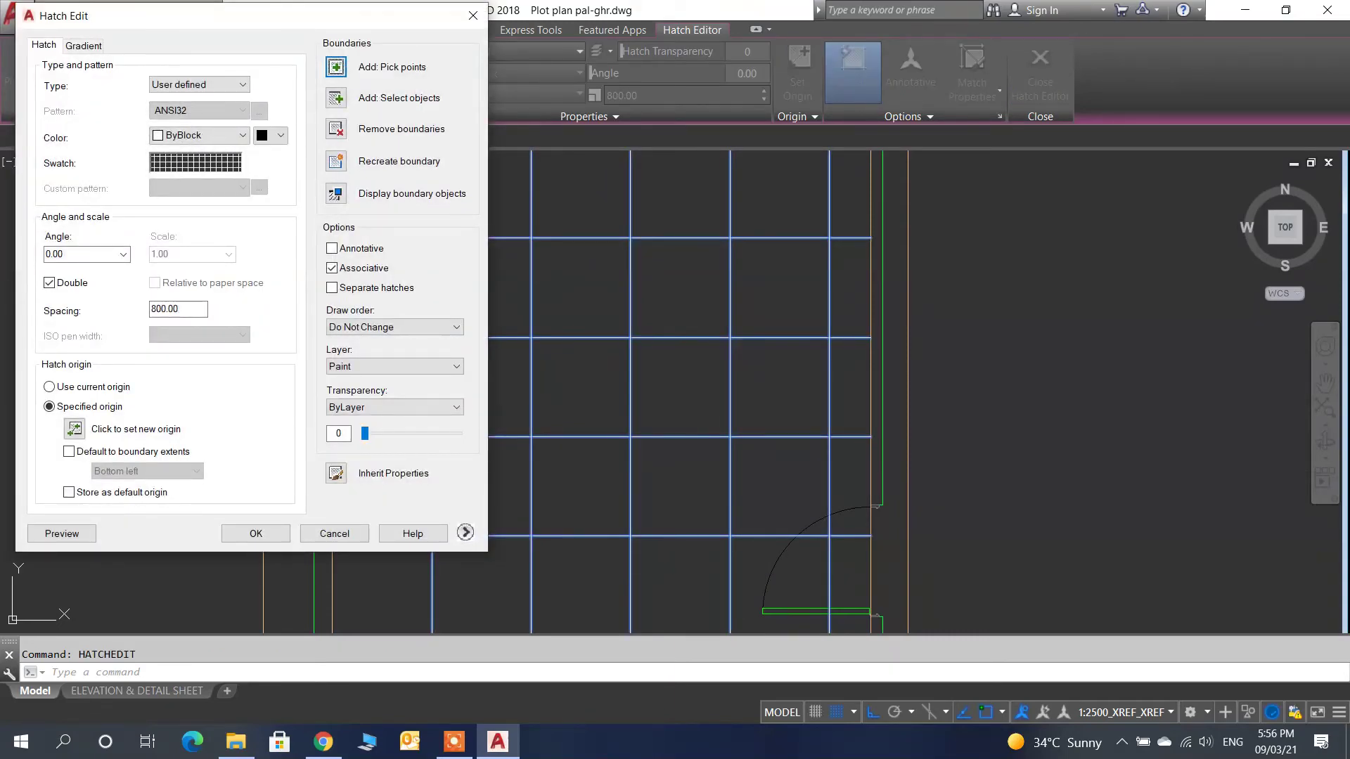
{"action": "left_click", "coordinate": [218, 135]}
{"action": "left_click", "coordinate": [218, 135]}
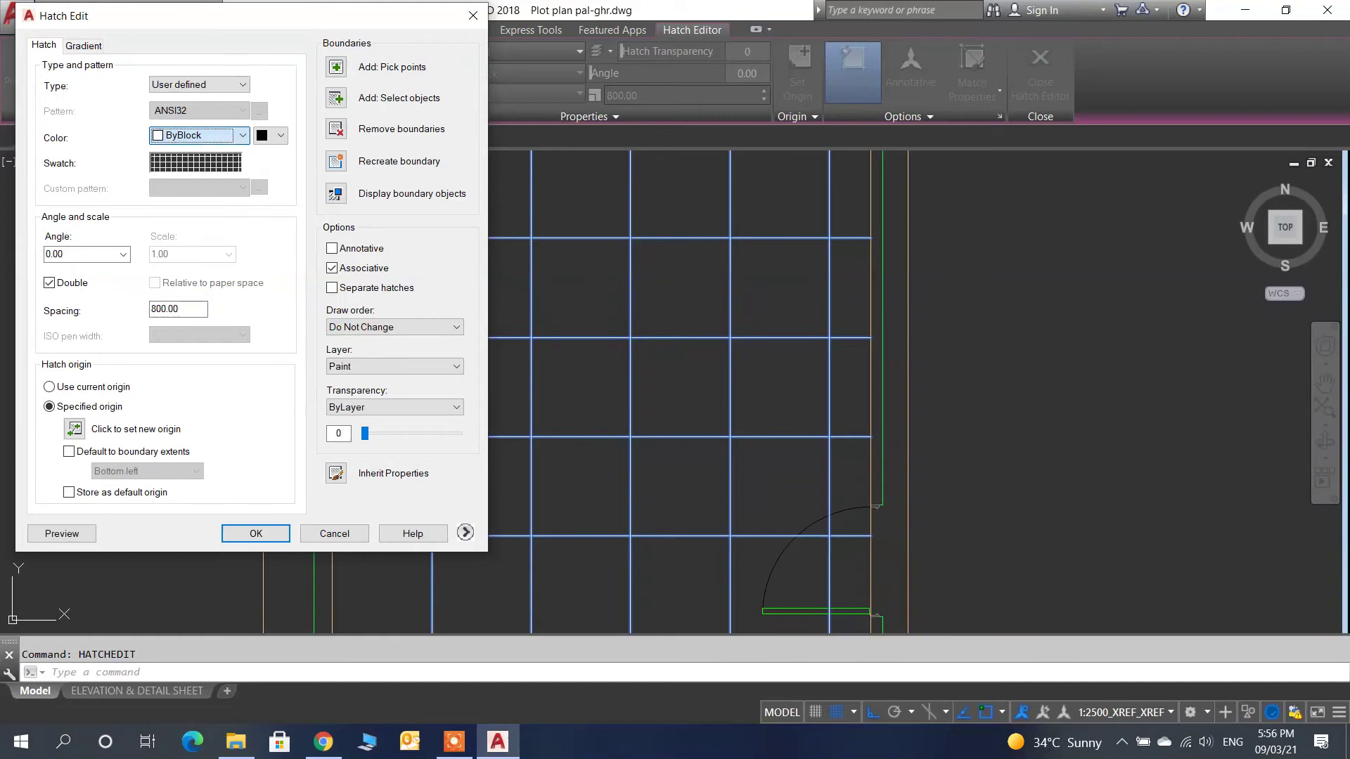
{"action": "left_click", "coordinate": [218, 135]}
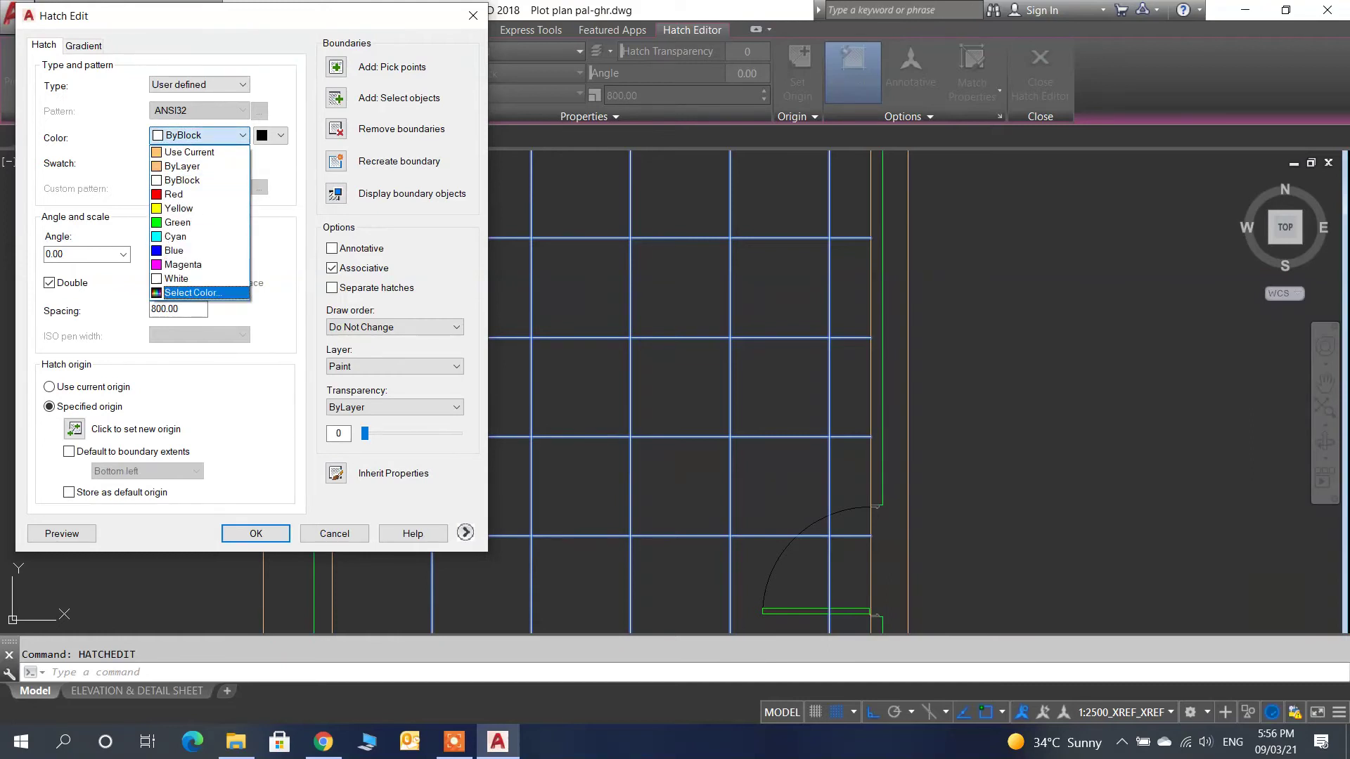
{"action": "left_click", "coordinate": [193, 292]}
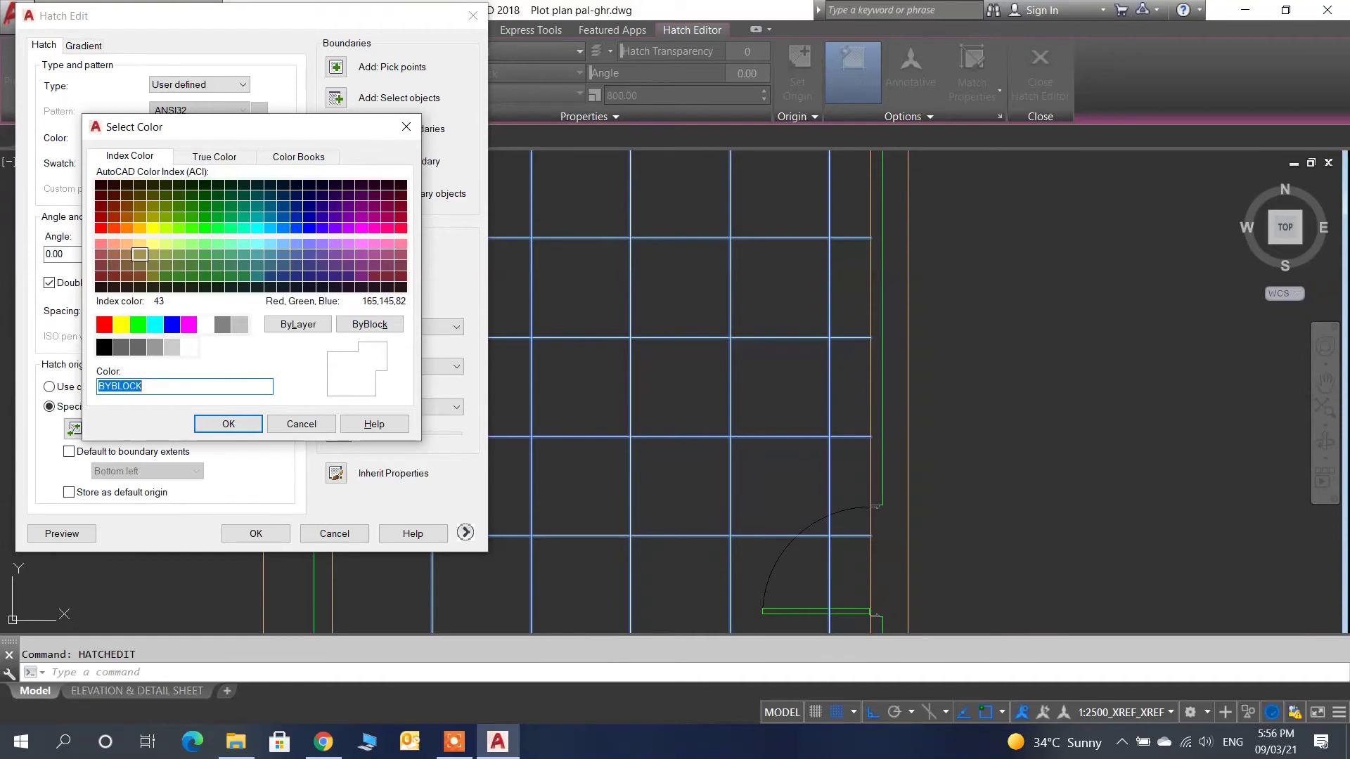
{"action": "left_click", "coordinate": [140, 254]}
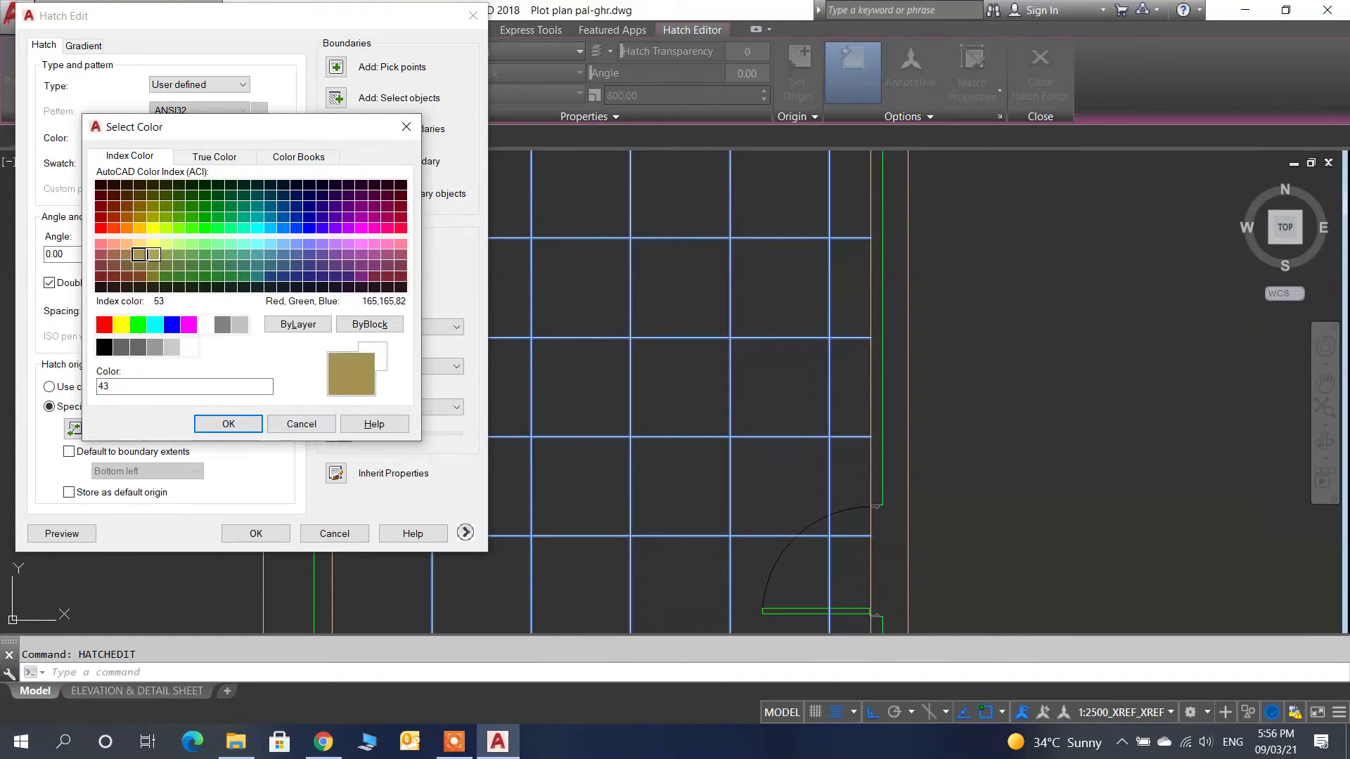
{"action": "left_click", "coordinate": [215, 156]}
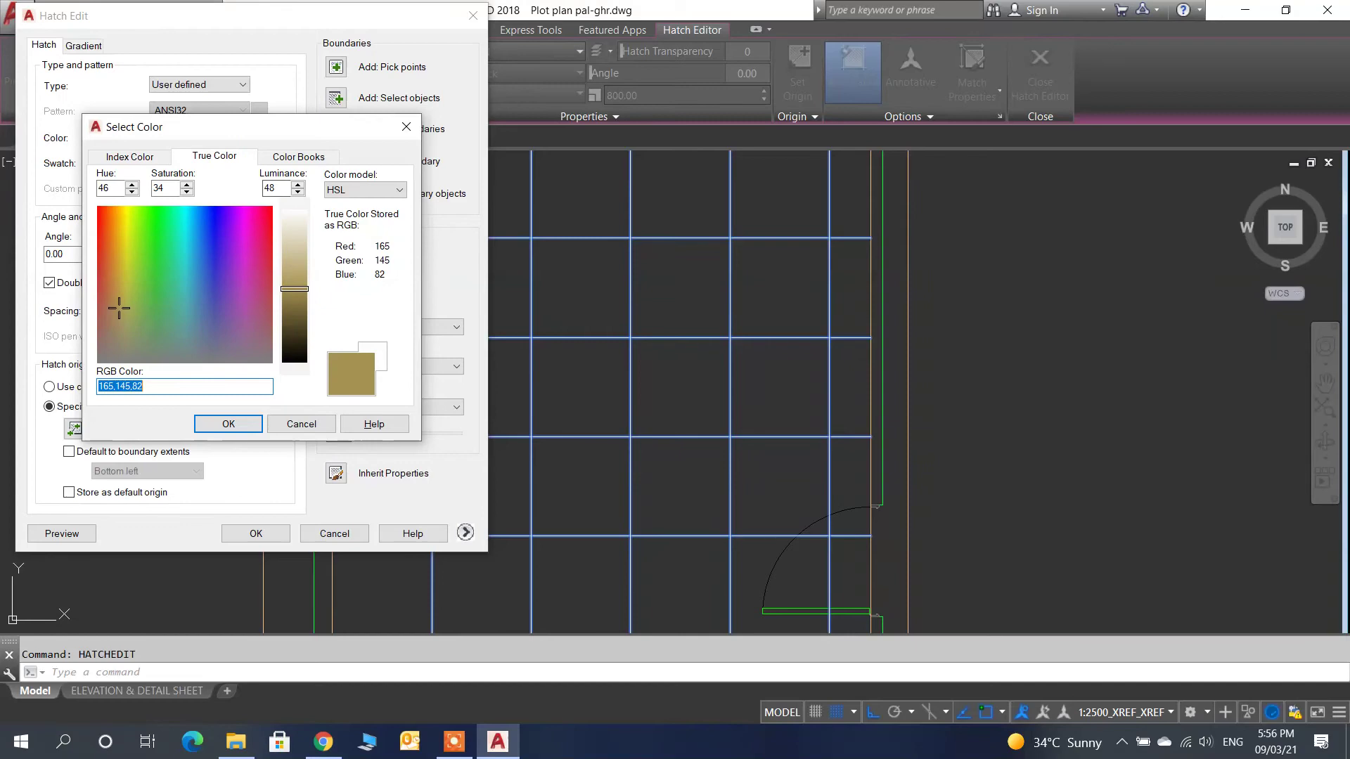
{"action": "left_click", "coordinate": [295, 252]}
{"action": "key", "text": "Return"}
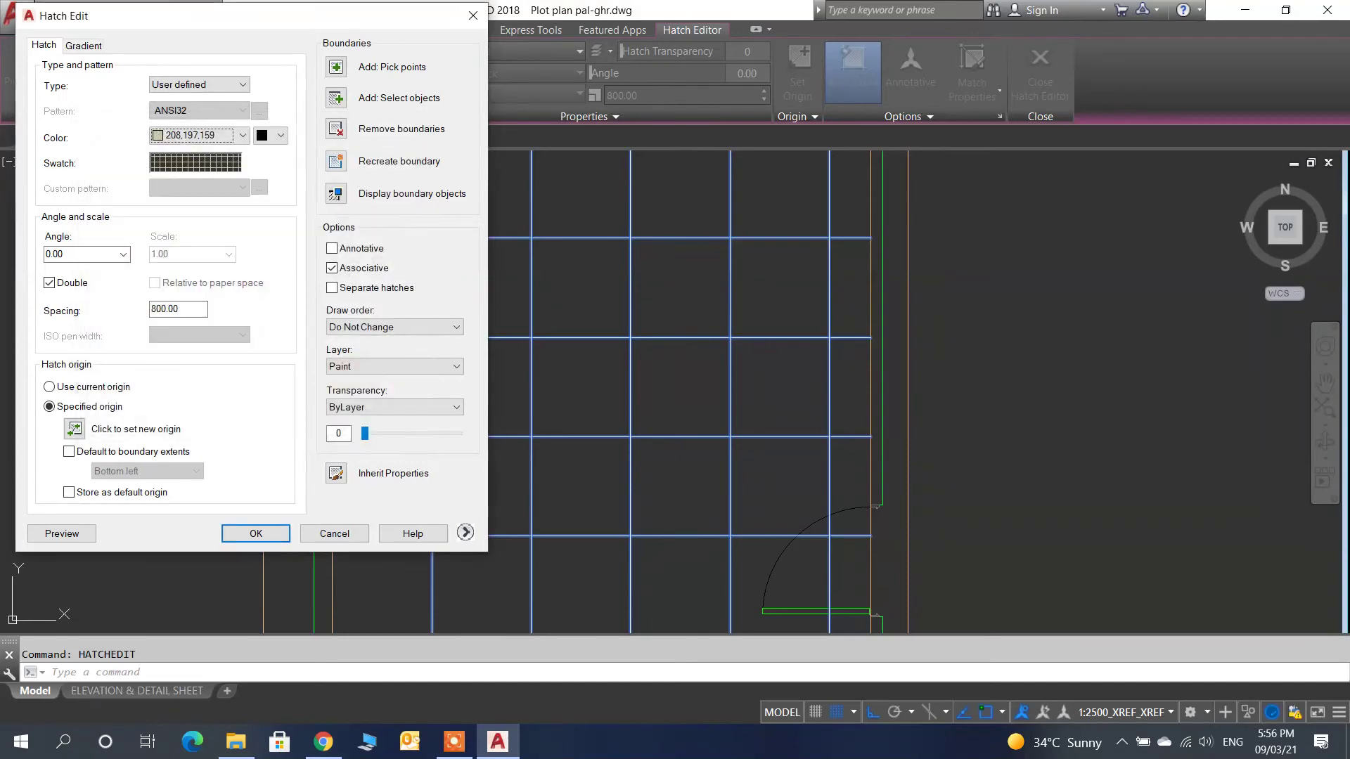
{"action": "left_click", "coordinate": [256, 533]}
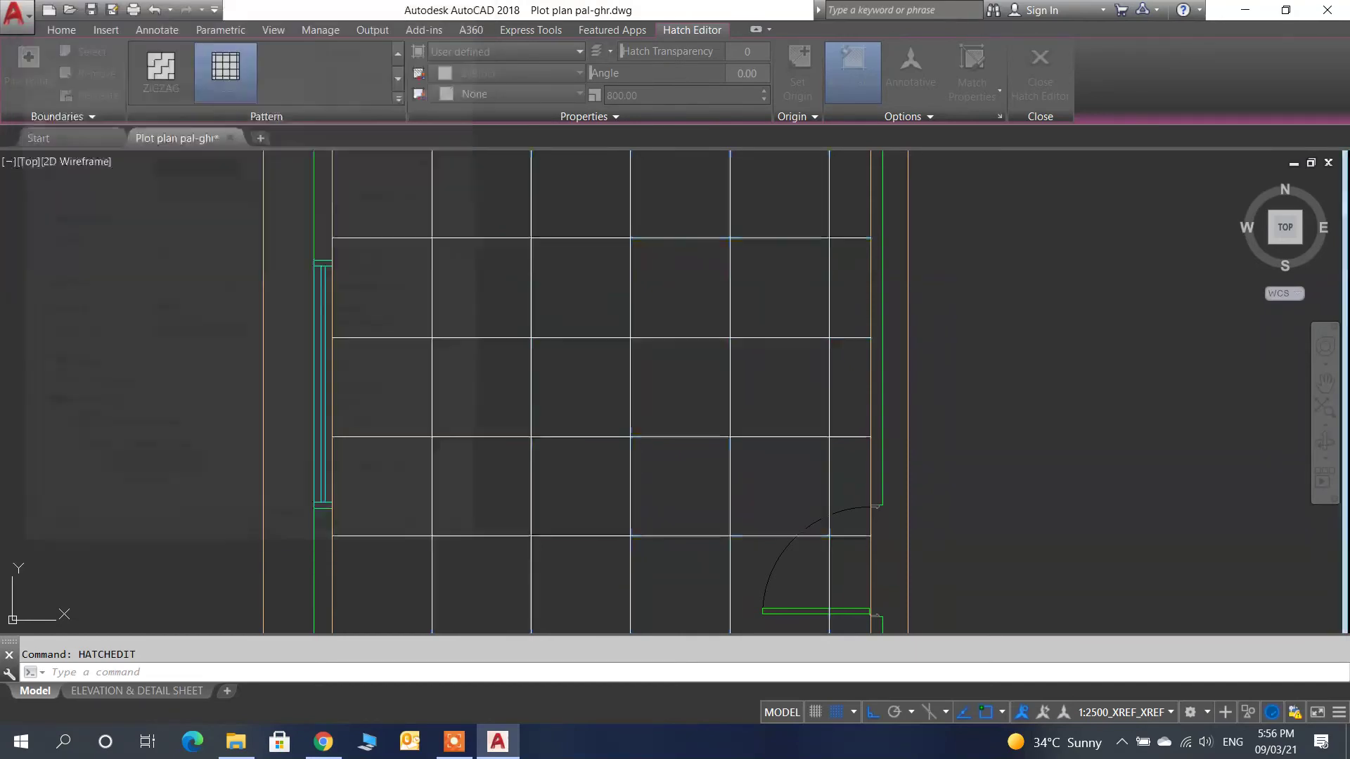
- Show the tile hatch's properties and open the custom color selection for its background color
{"action": "left_click_drag", "start_coordinate": [681, 351], "coordinate": [623, 301]}
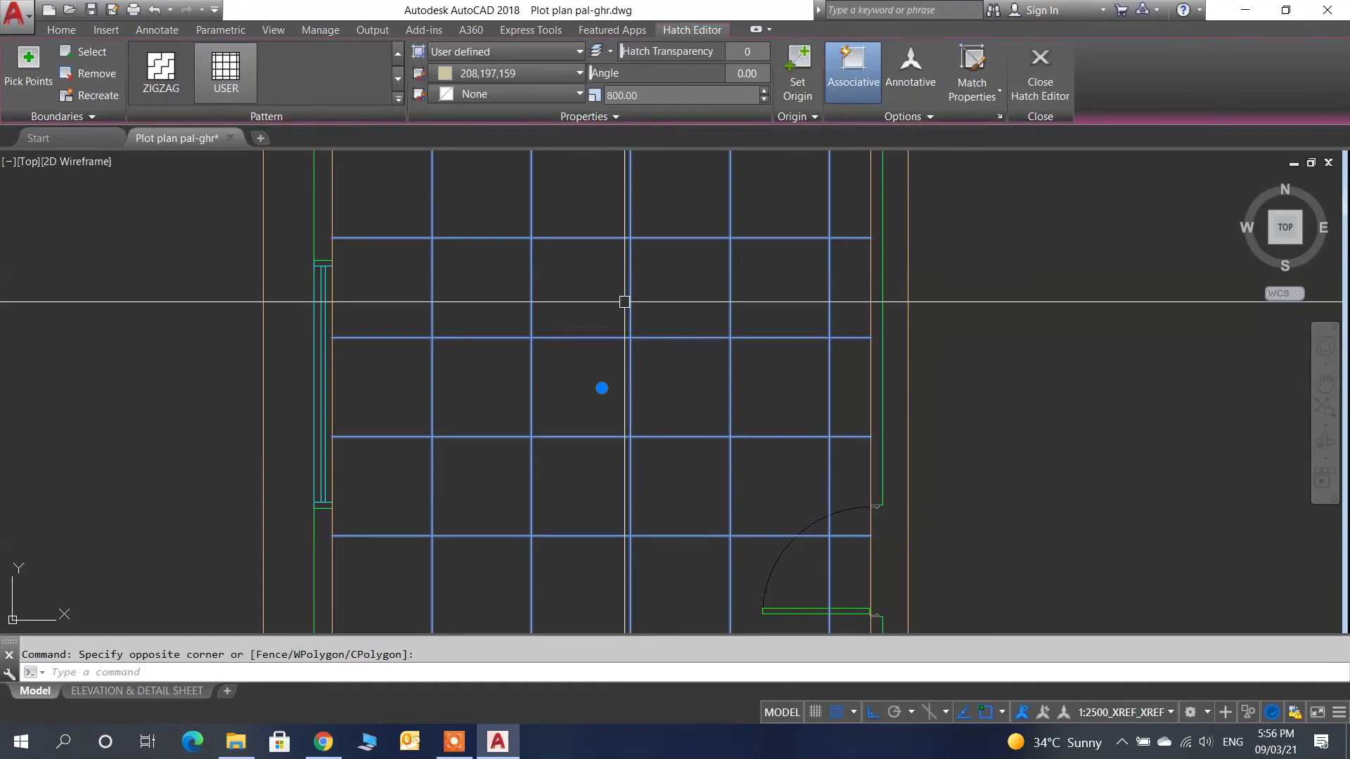
{"action": "type", "text": "MO"}
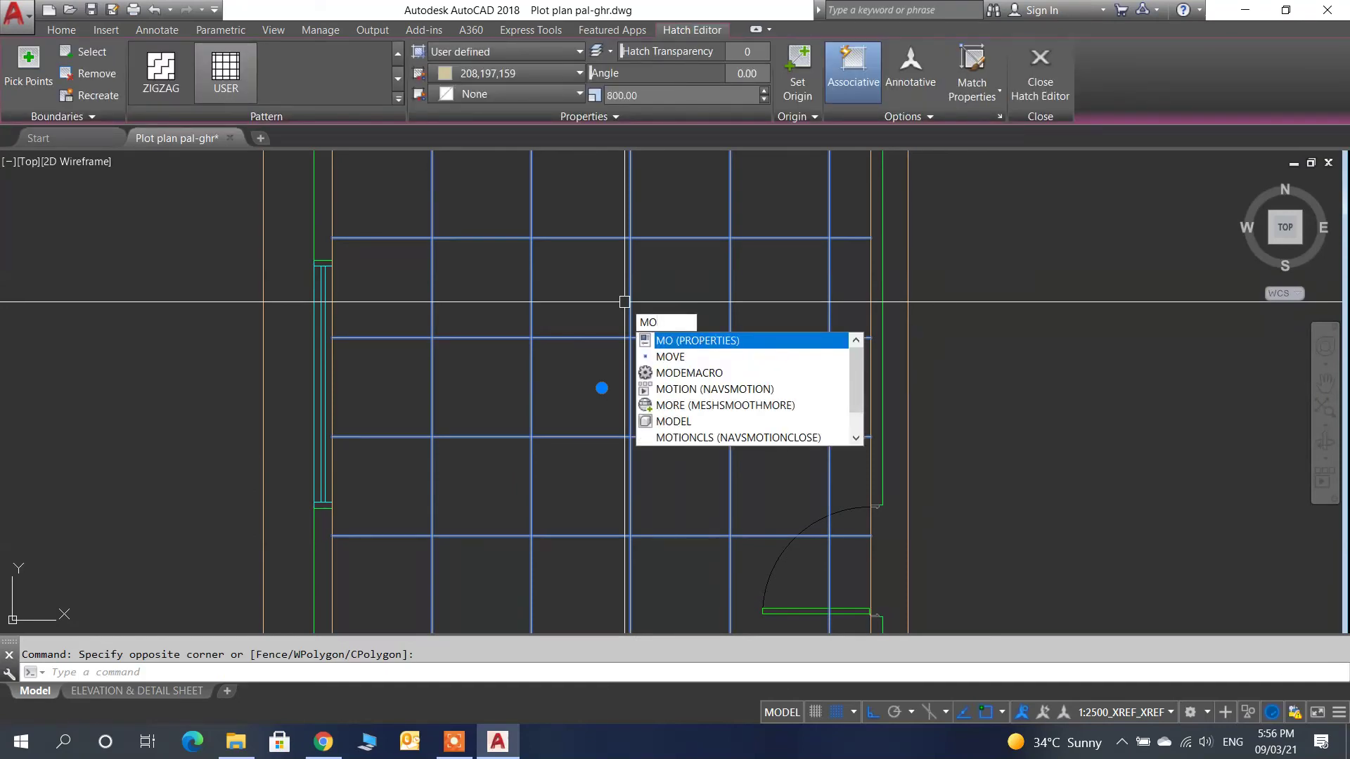
{"action": "key", "text": "Return"}
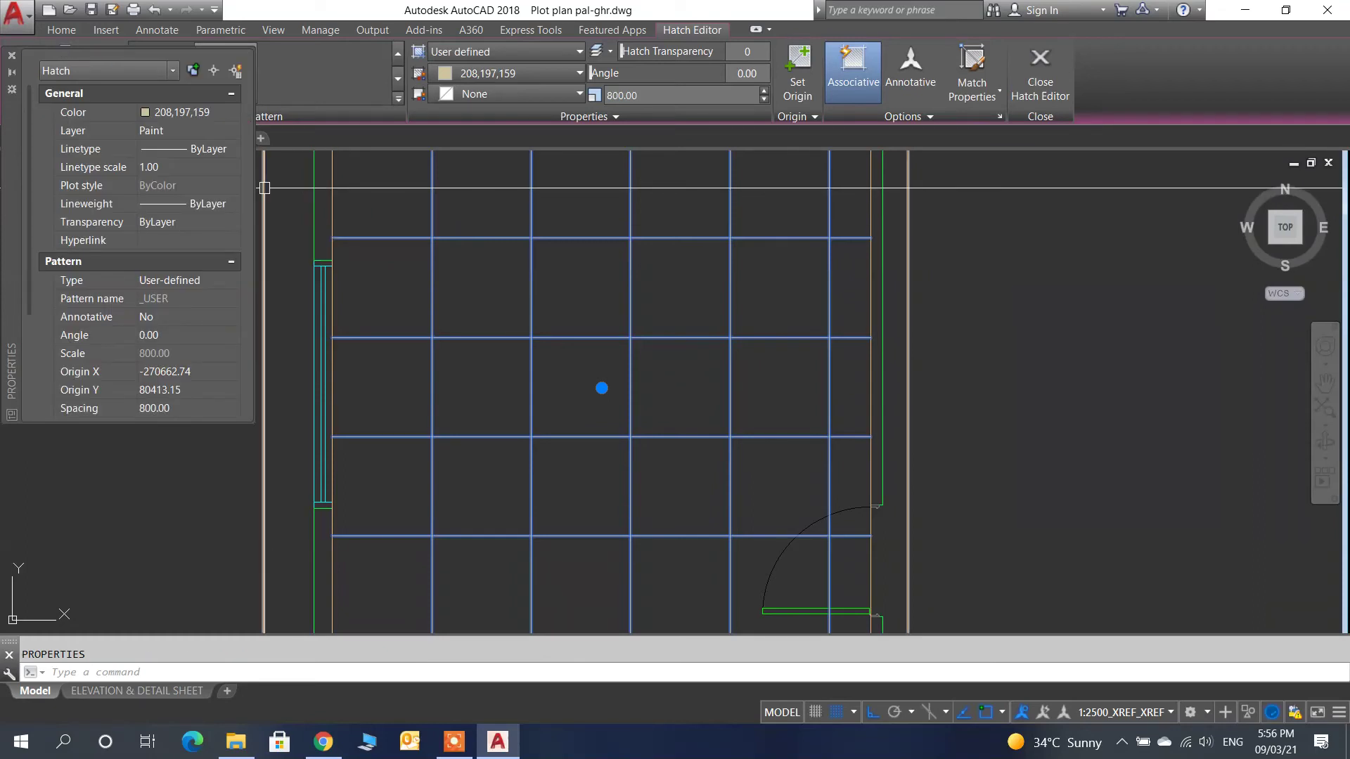
{"action": "scroll", "coordinate": [141, 281], "scroll_direction": "down", "scroll_amount": 2}
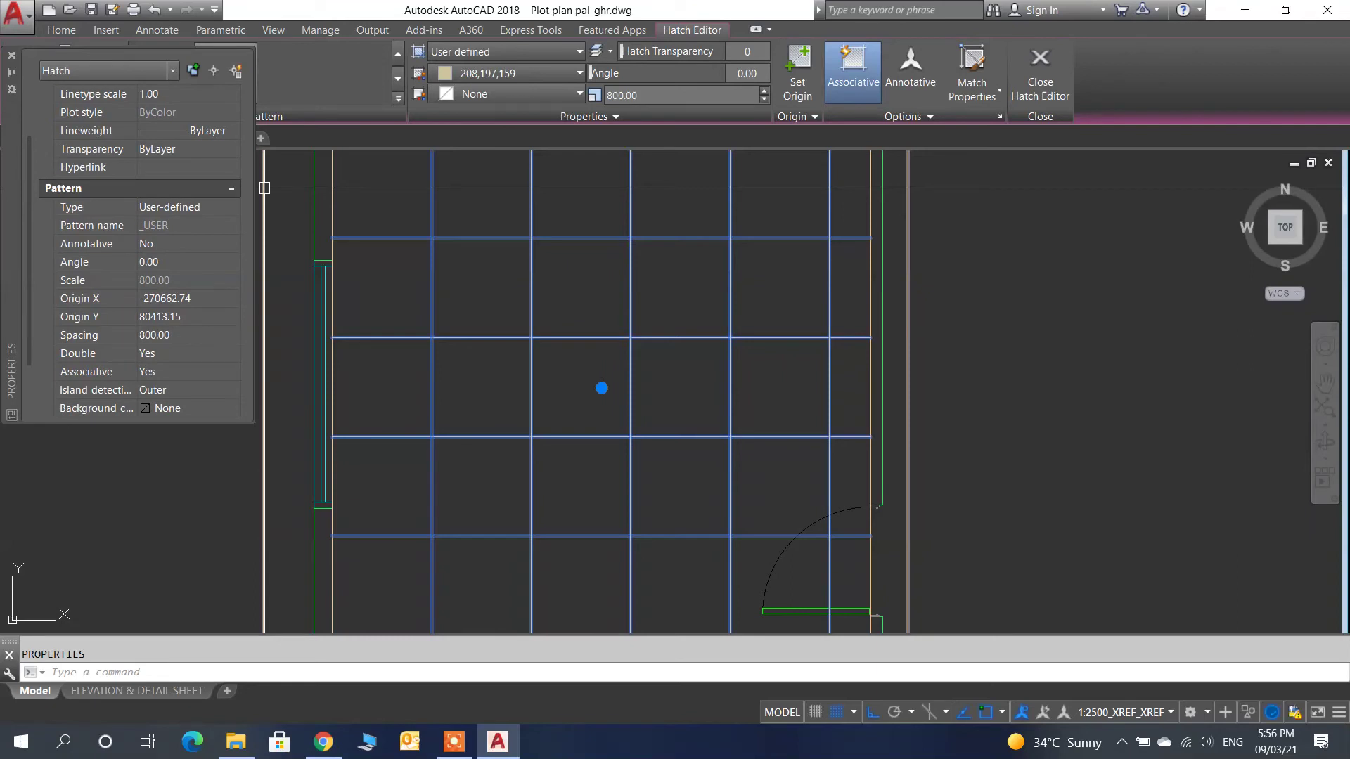
{"action": "left_click", "coordinate": [180, 408]}
{"action": "left_click", "coordinate": [233, 408]}
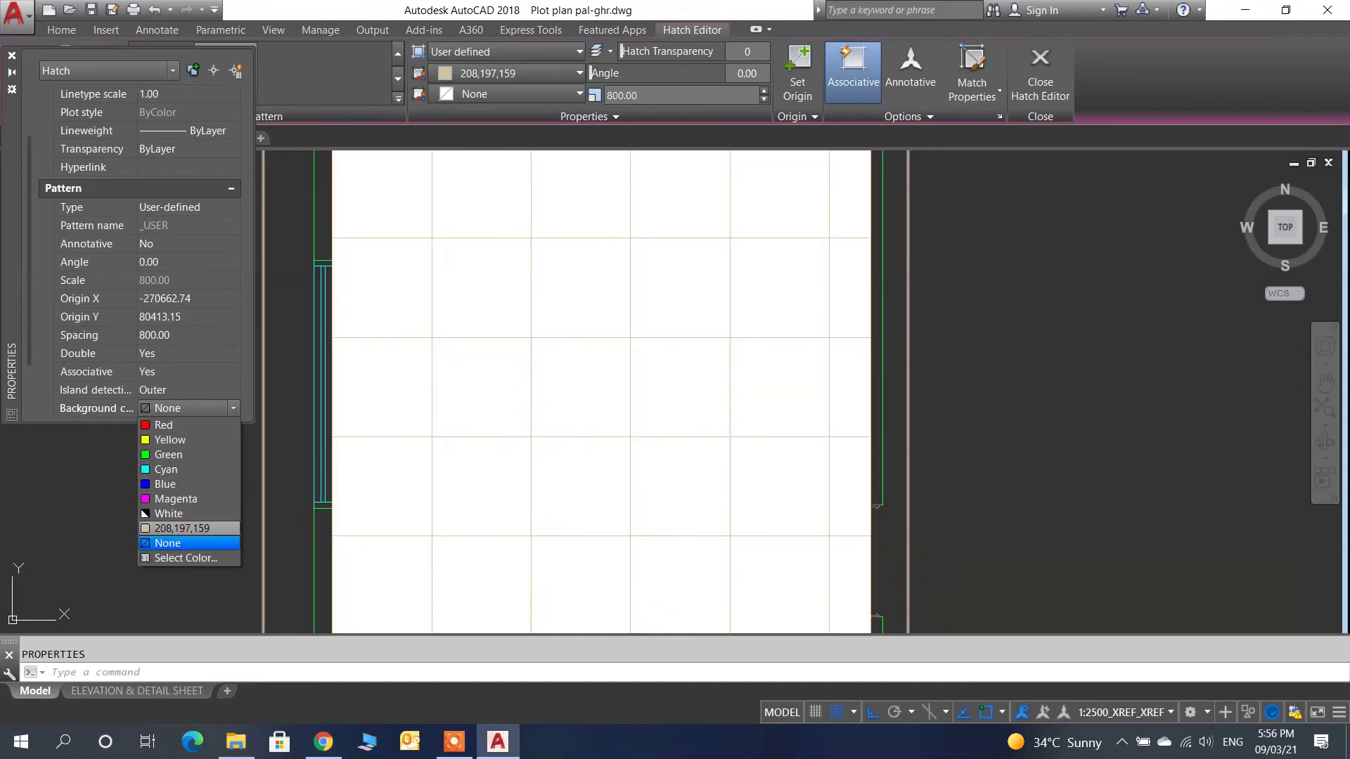
{"action": "left_click", "coordinate": [186, 558]}
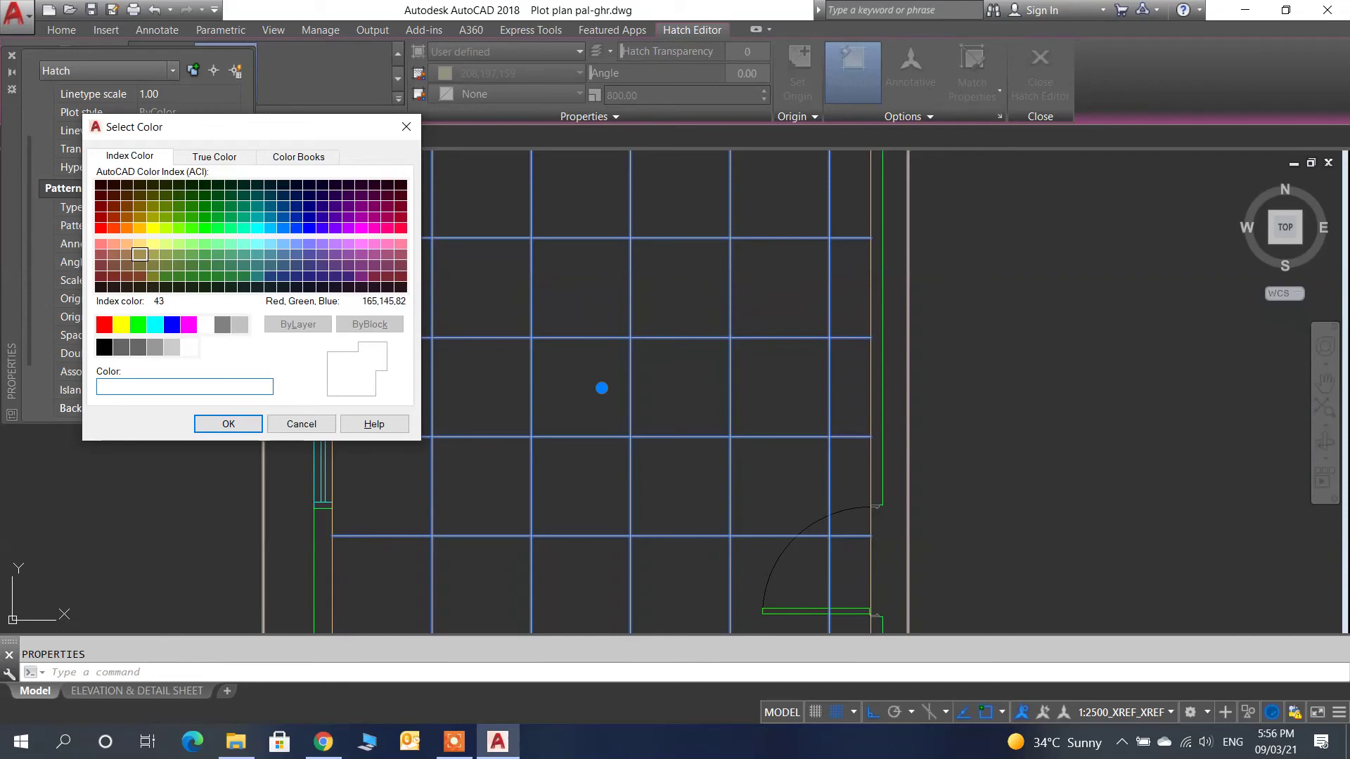
- Try a pale cream background for the tile hatch, lightening index color 41 to true color 255,245,214
{"action": "left_click", "coordinate": [140, 244]}
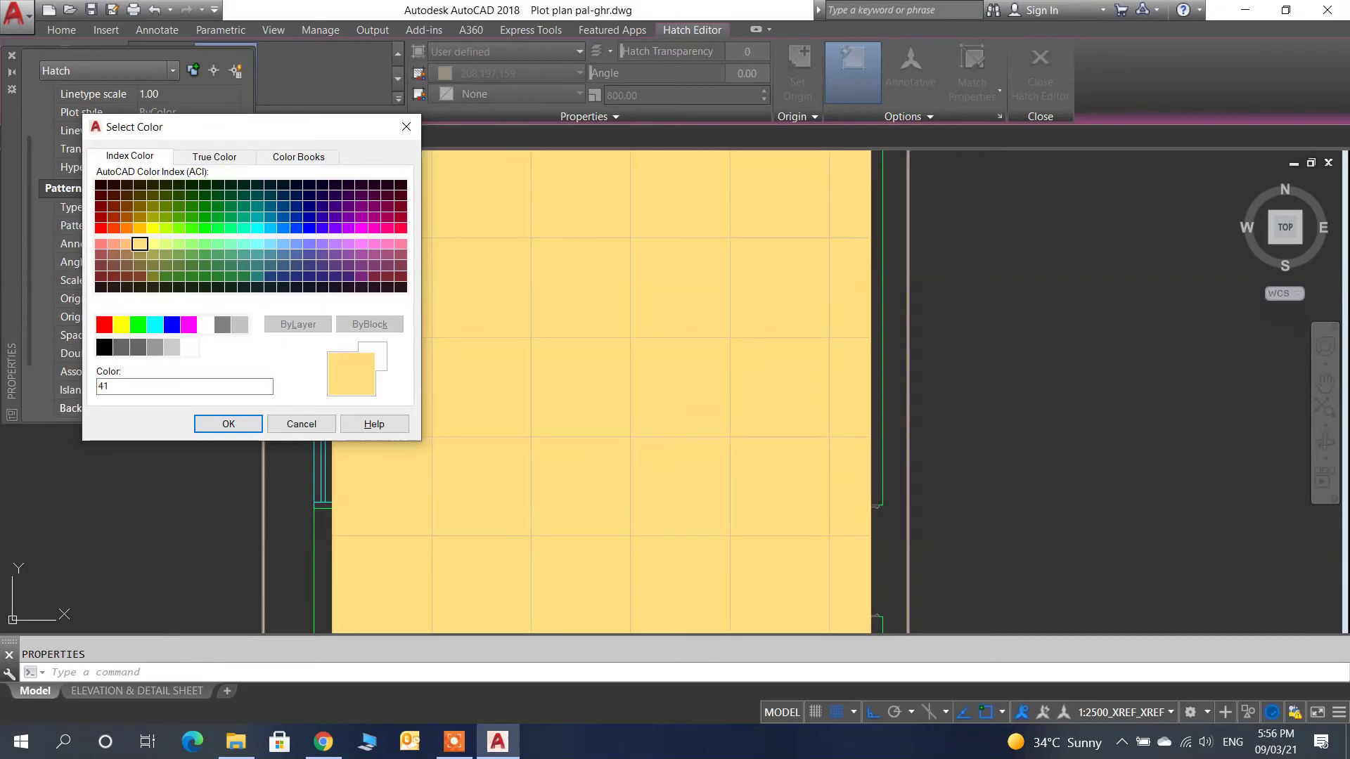
{"action": "left_click", "coordinate": [215, 156]}
{"action": "left_click", "coordinate": [294, 230]}
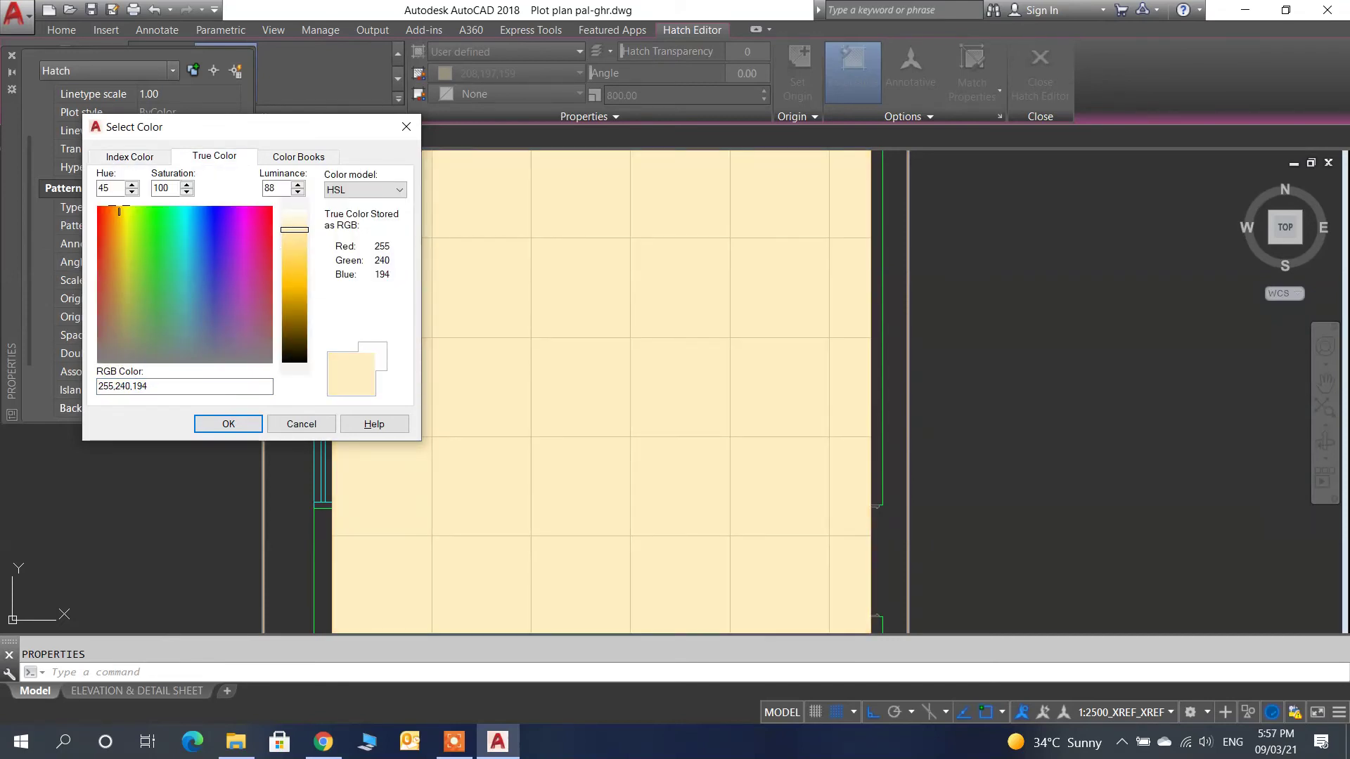
{"action": "left_click", "coordinate": [295, 224]}
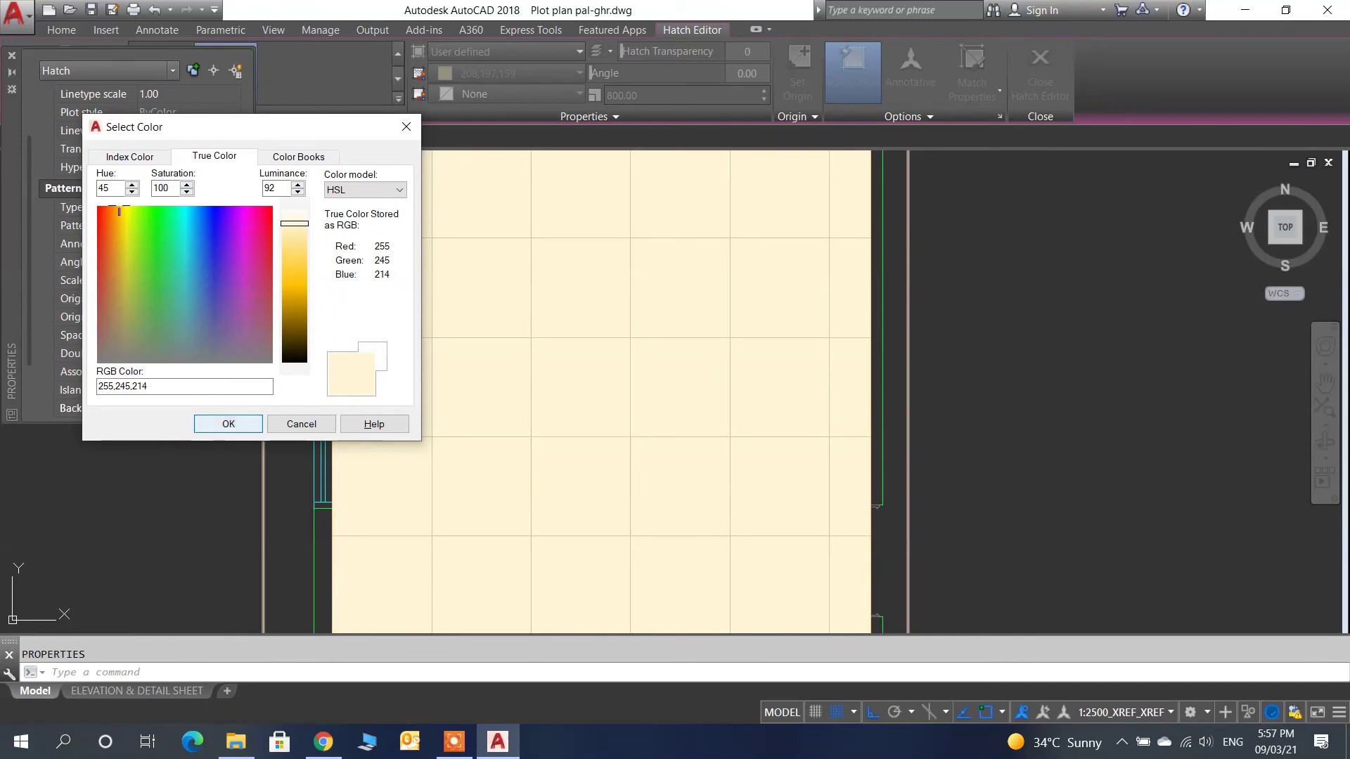
- Set the hatch background to index color 43 darkened to luminance 45 (154,136,76), then close the properties and deselect the hatch
{"action": "left_click", "coordinate": [129, 156]}
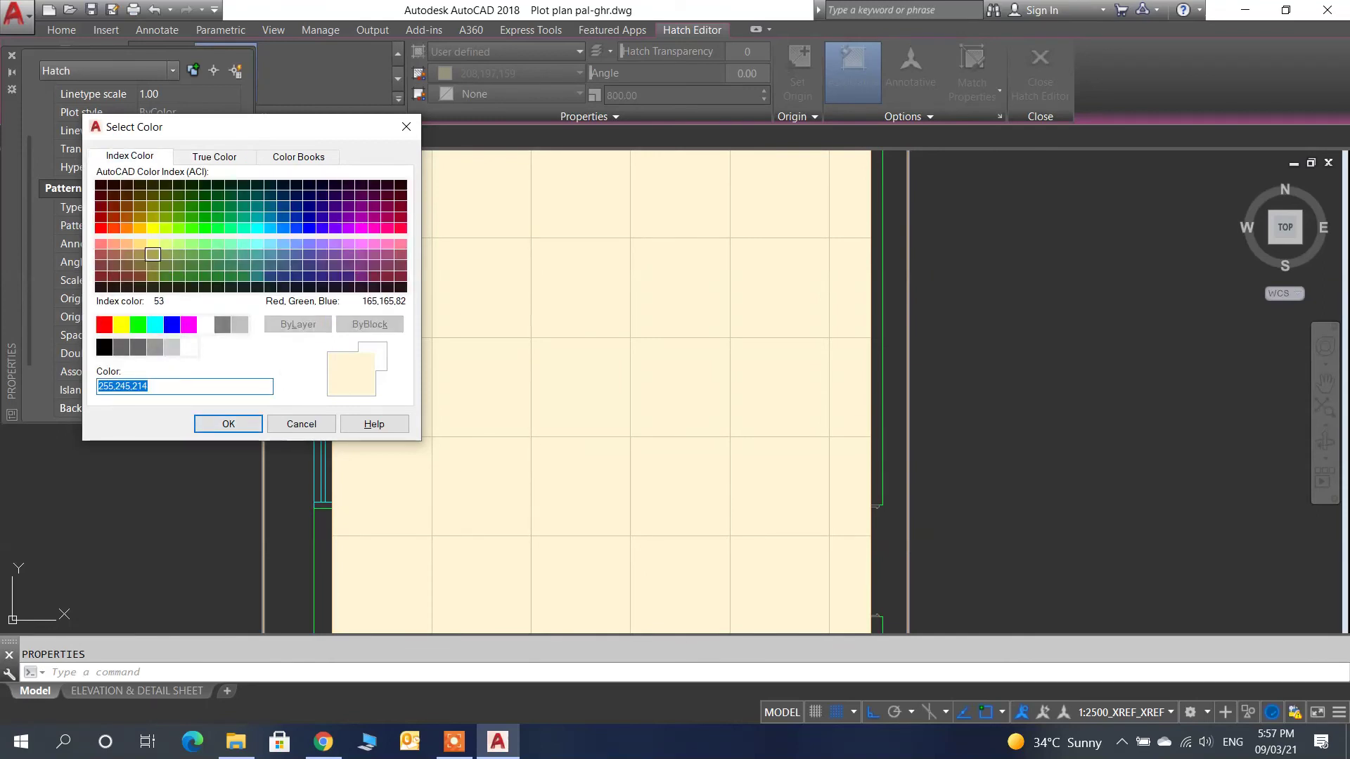
{"action": "left_click", "coordinate": [140, 253]}
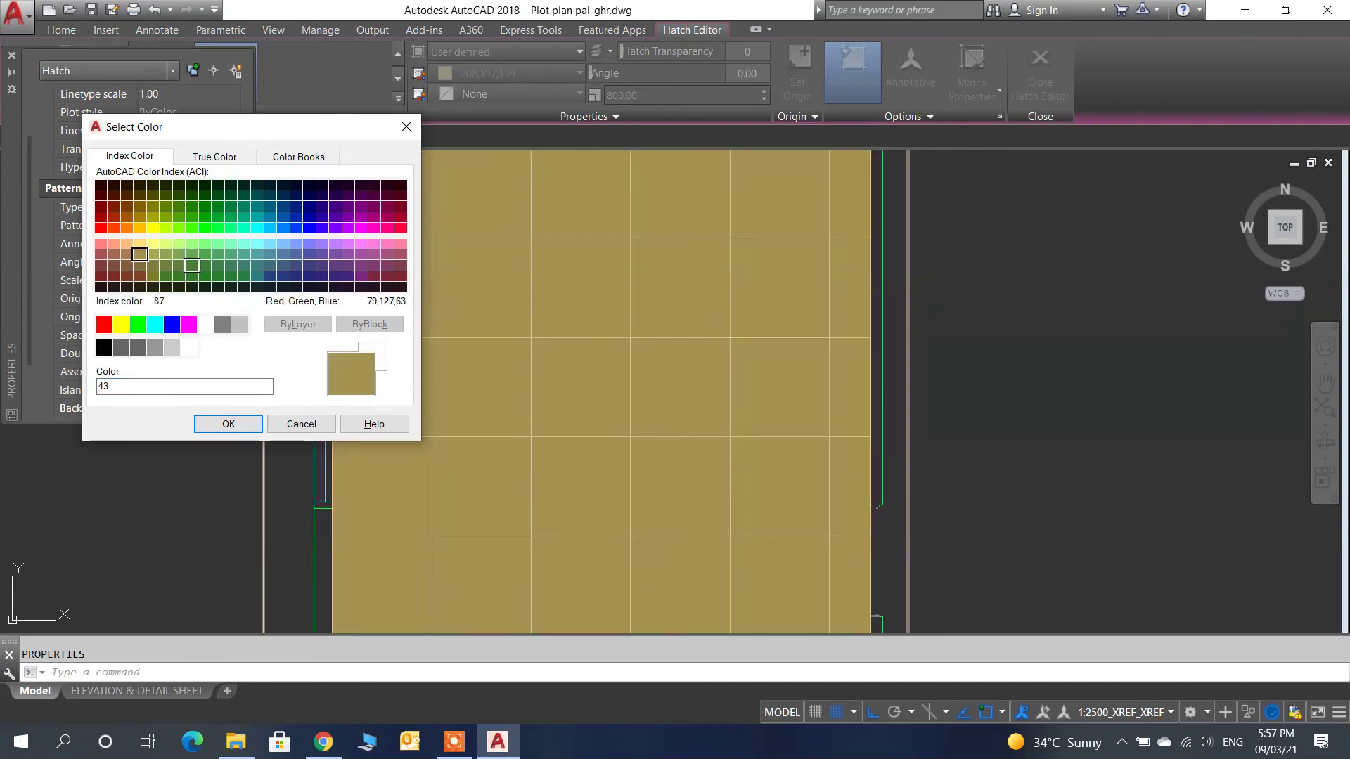
{"action": "left_click", "coordinate": [214, 156]}
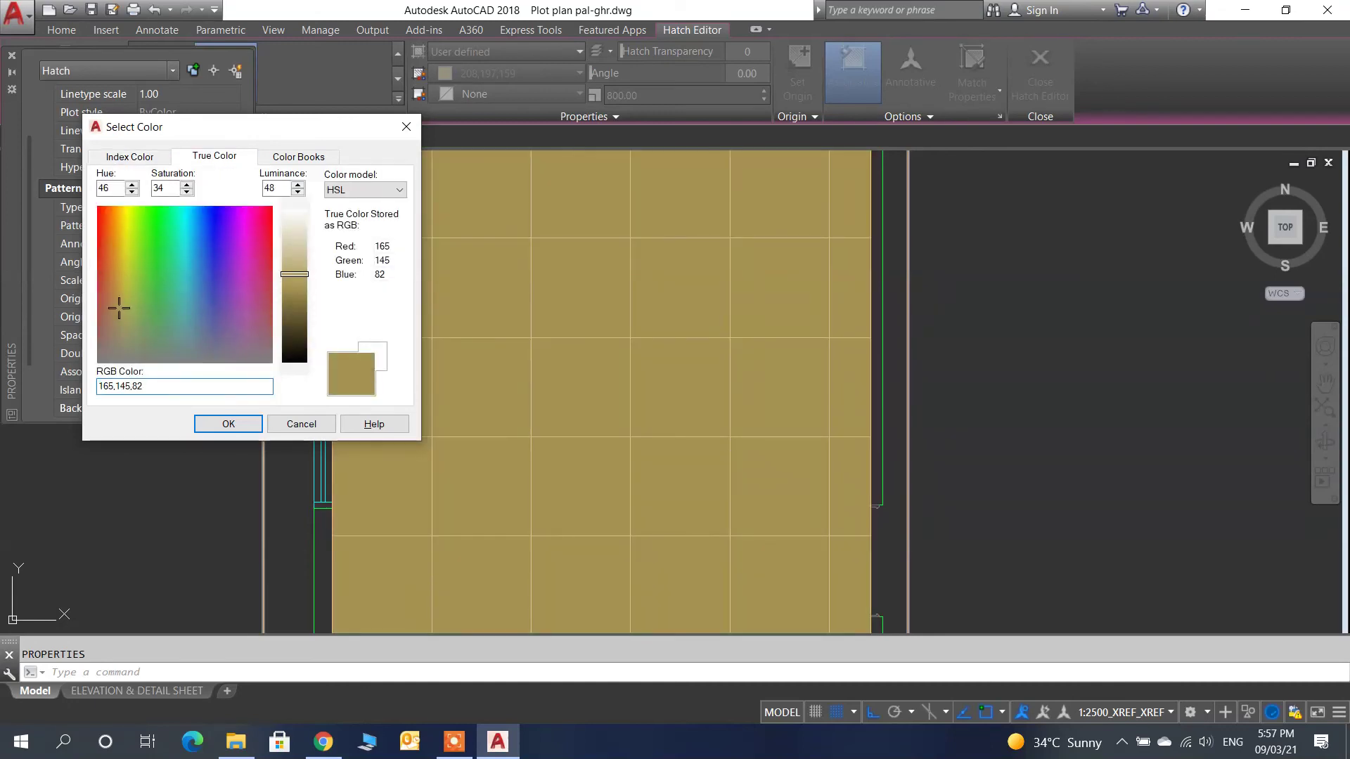
{"action": "left_click_drag", "start_coordinate": [294, 274], "coordinate": [295, 283]}
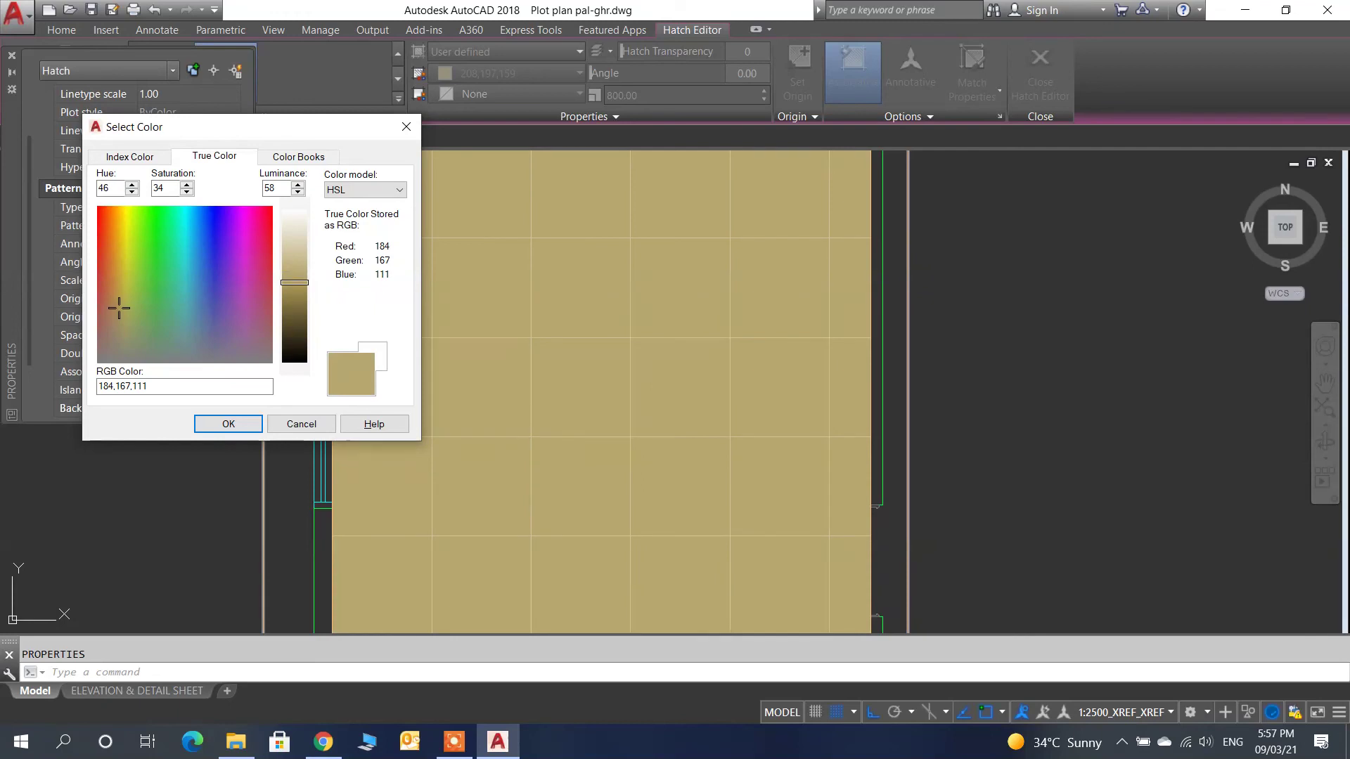
{"action": "type", "text": "38"}
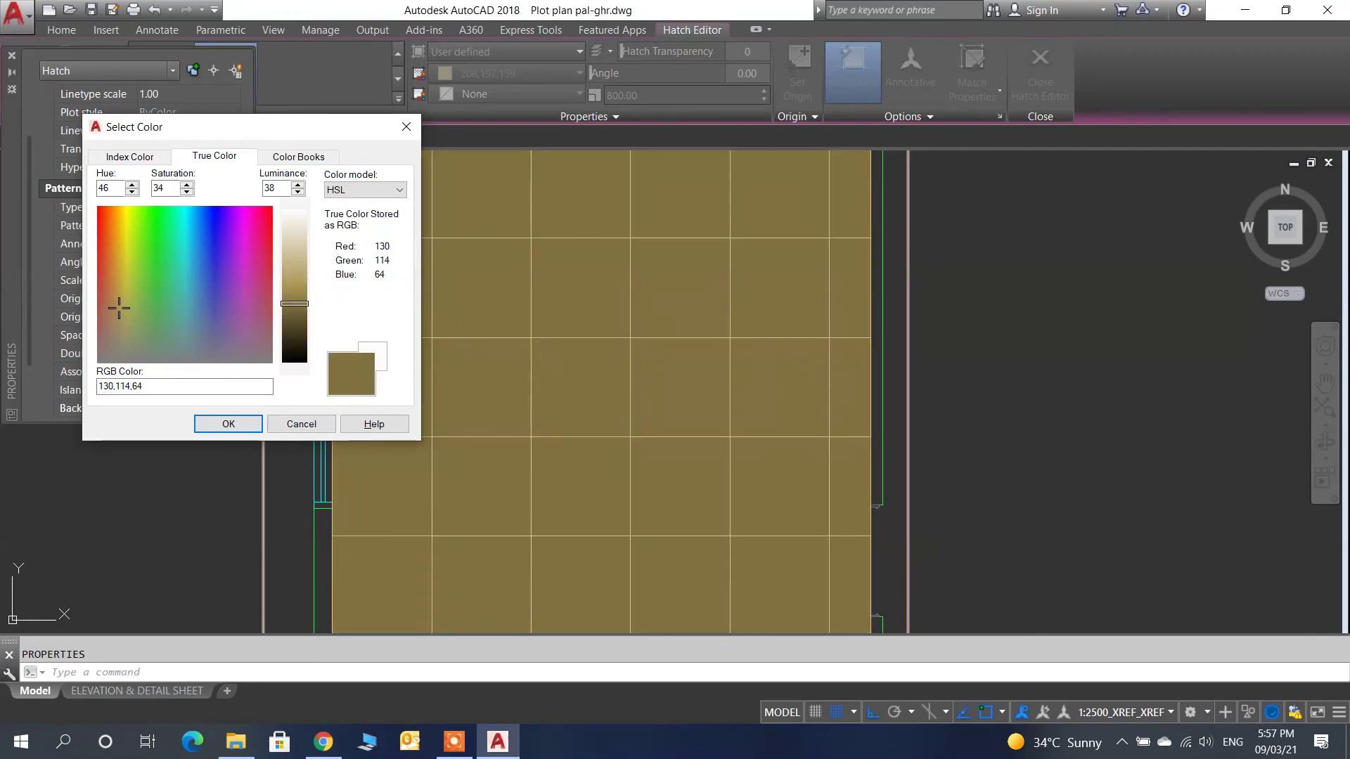
{"action": "type", "text": "45"}
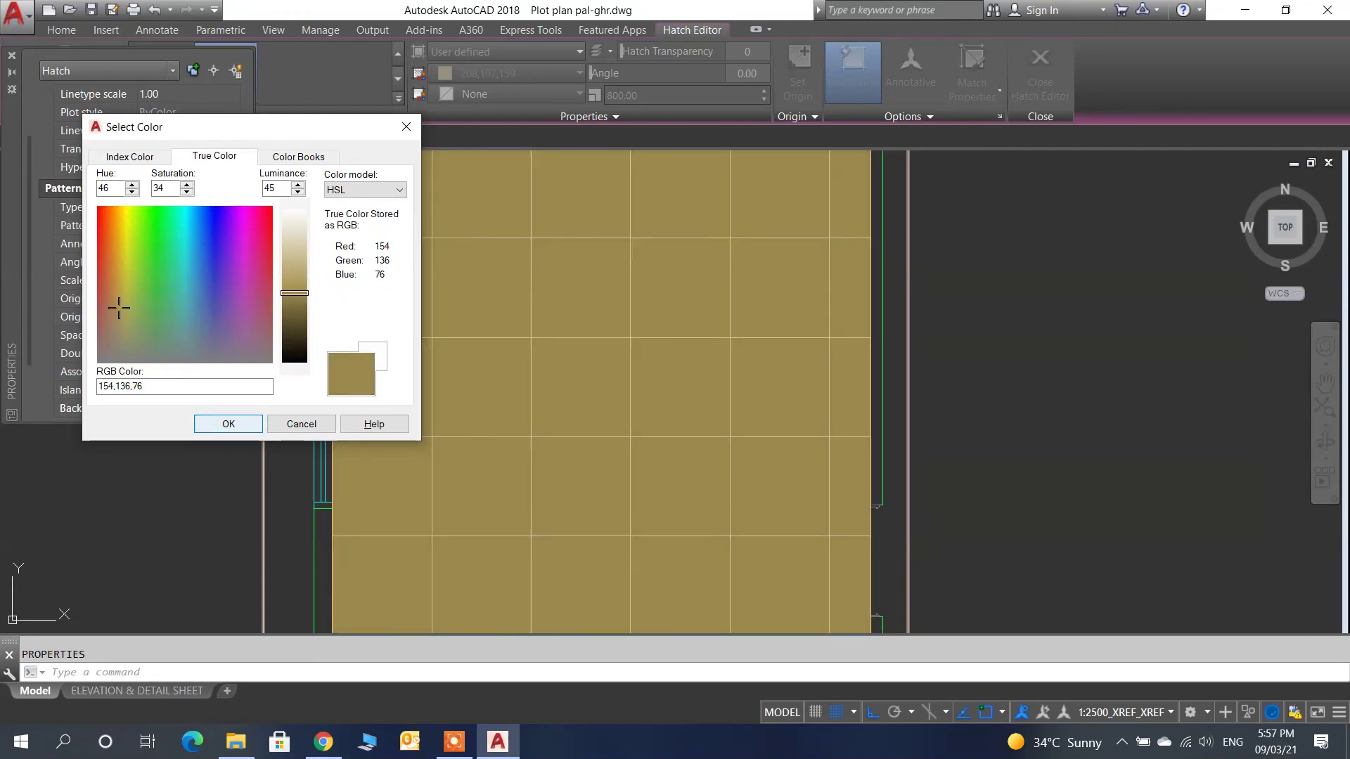
{"action": "key", "text": "Return"}
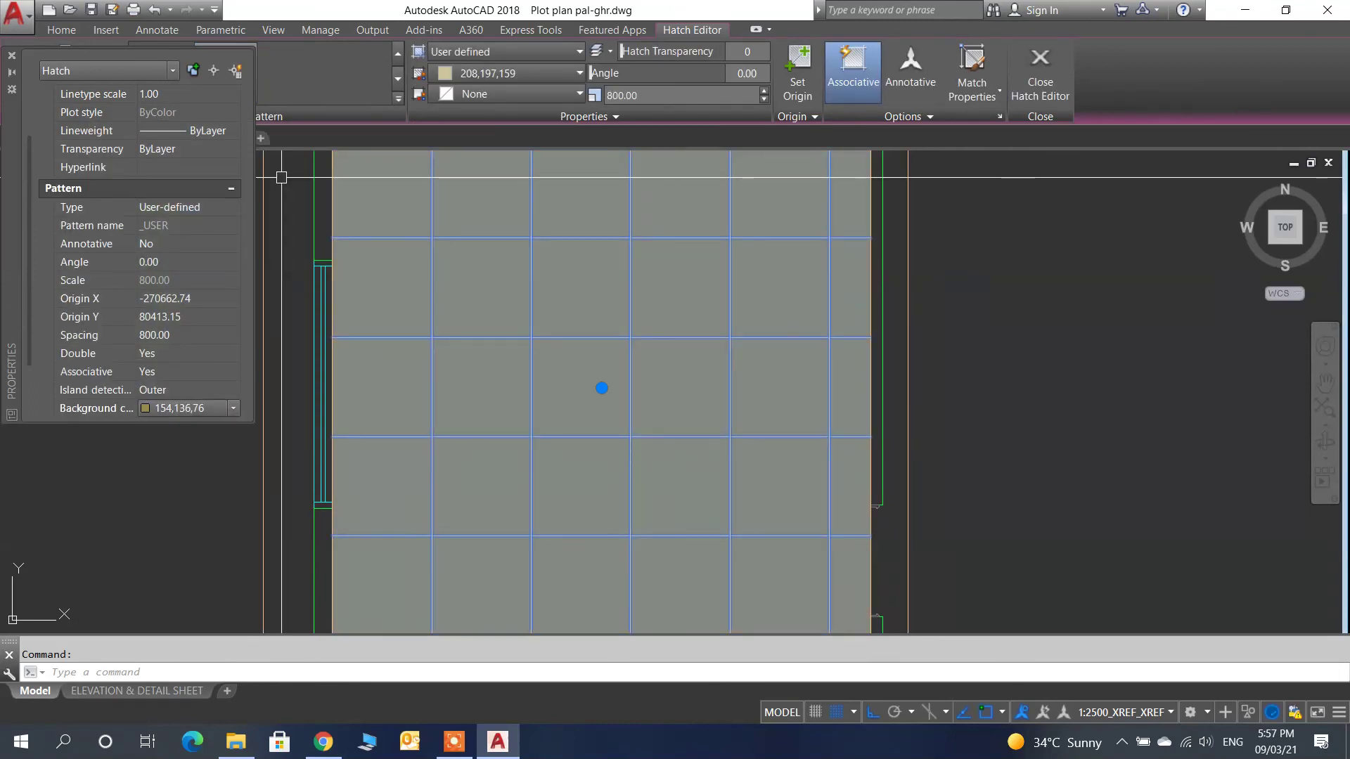
{"action": "left_click", "coordinate": [11, 55]}
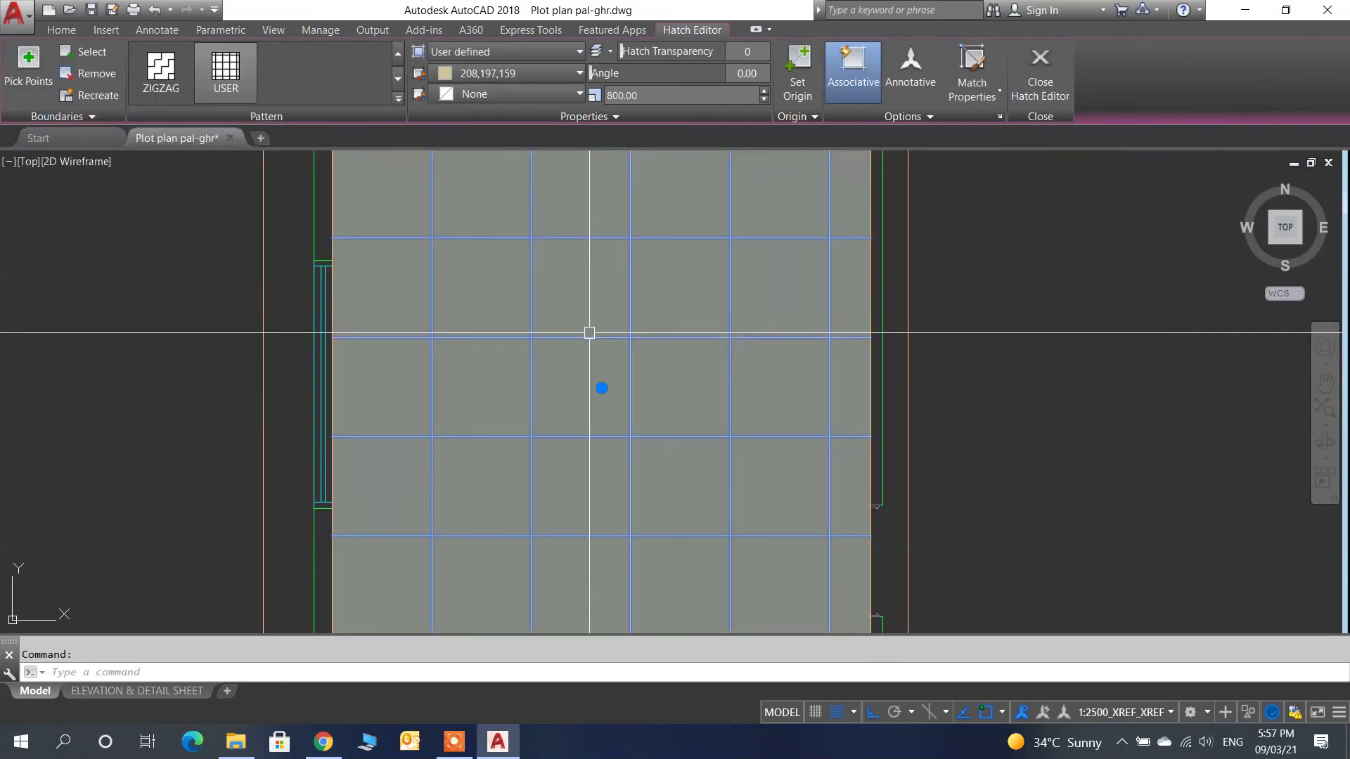
{"action": "key", "text": "Escape"}
{"action": "scroll", "coordinate": [589, 332], "scroll_direction": "down", "scroll_amount": 5}
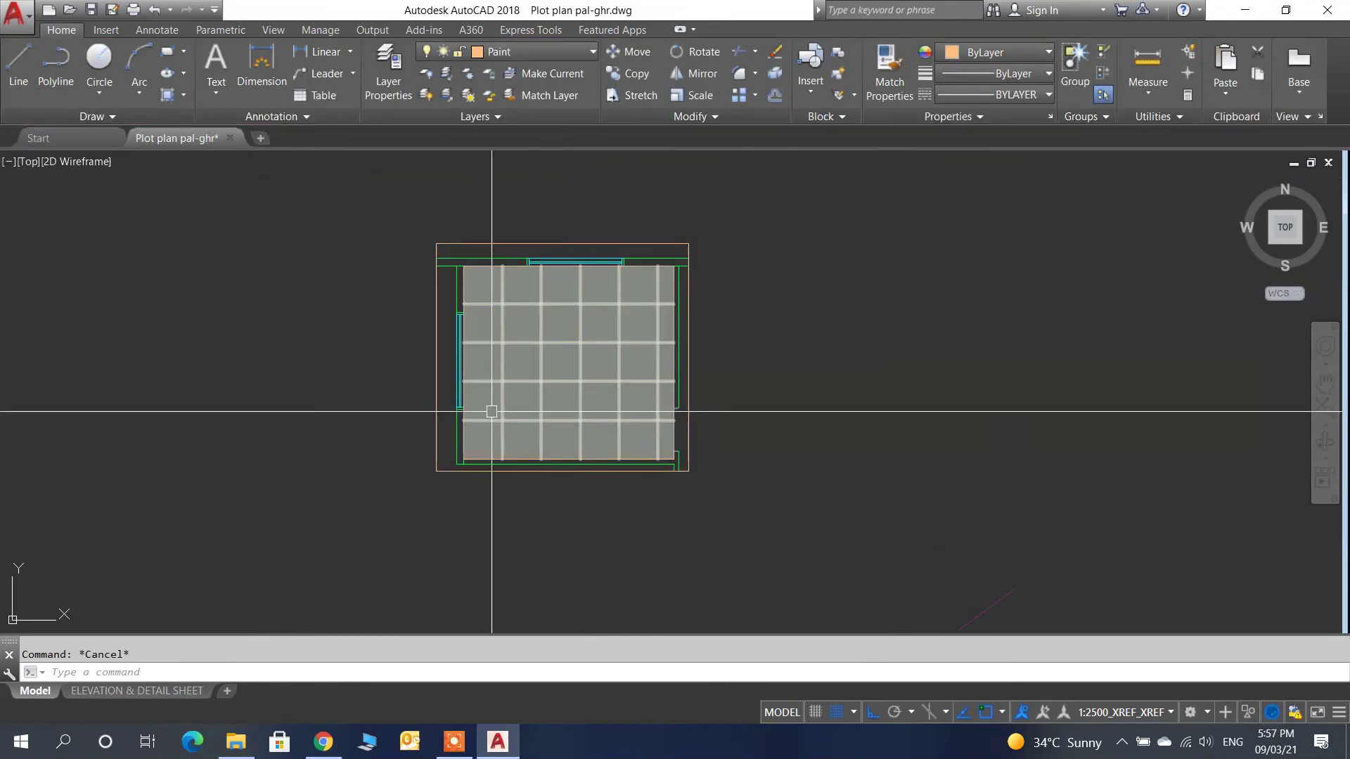
{"action": "scroll", "coordinate": [536, 319], "scroll_direction": "up", "scroll_amount": 4}
{"action": "scroll", "coordinate": [604, 336], "scroll_direction": "down", "scroll_amount": 4}
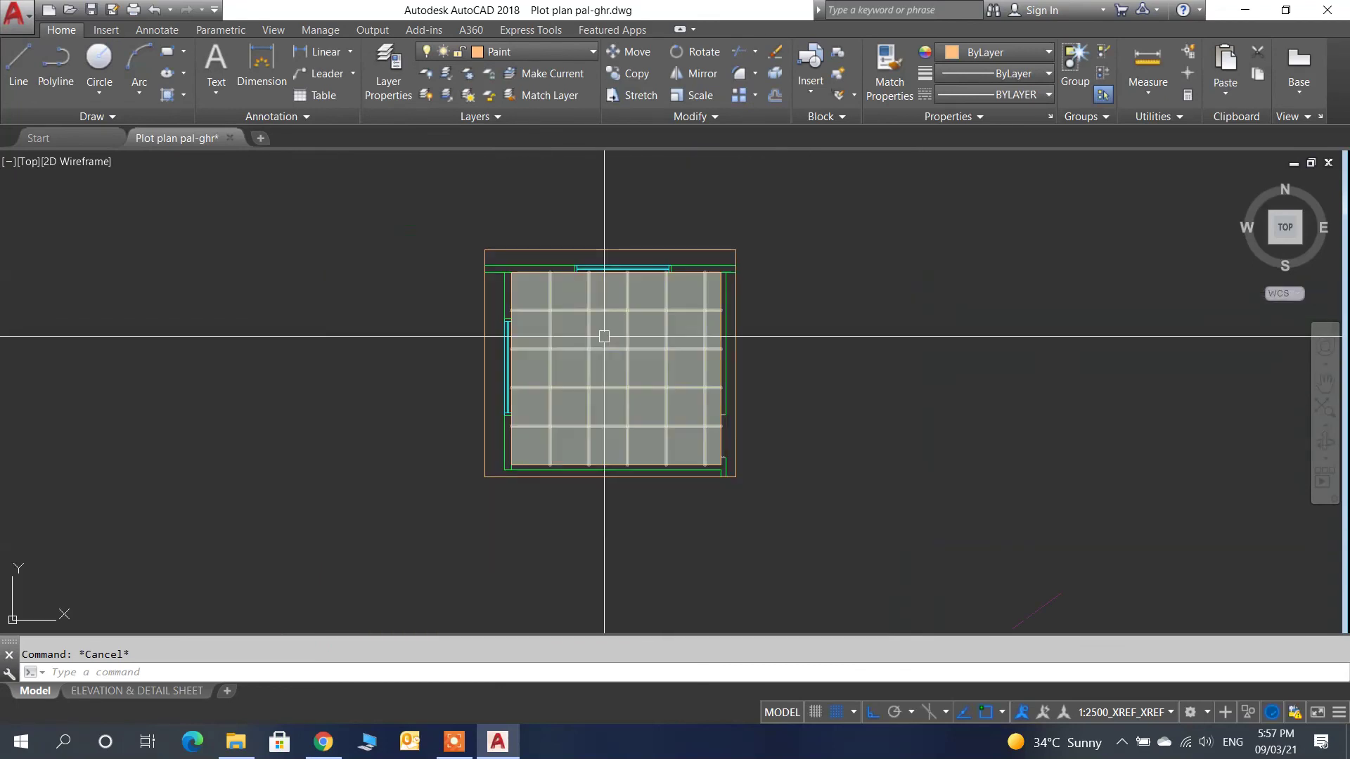
{"action": "scroll", "coordinate": [609, 390], "scroll_direction": "up", "scroll_amount": 2}
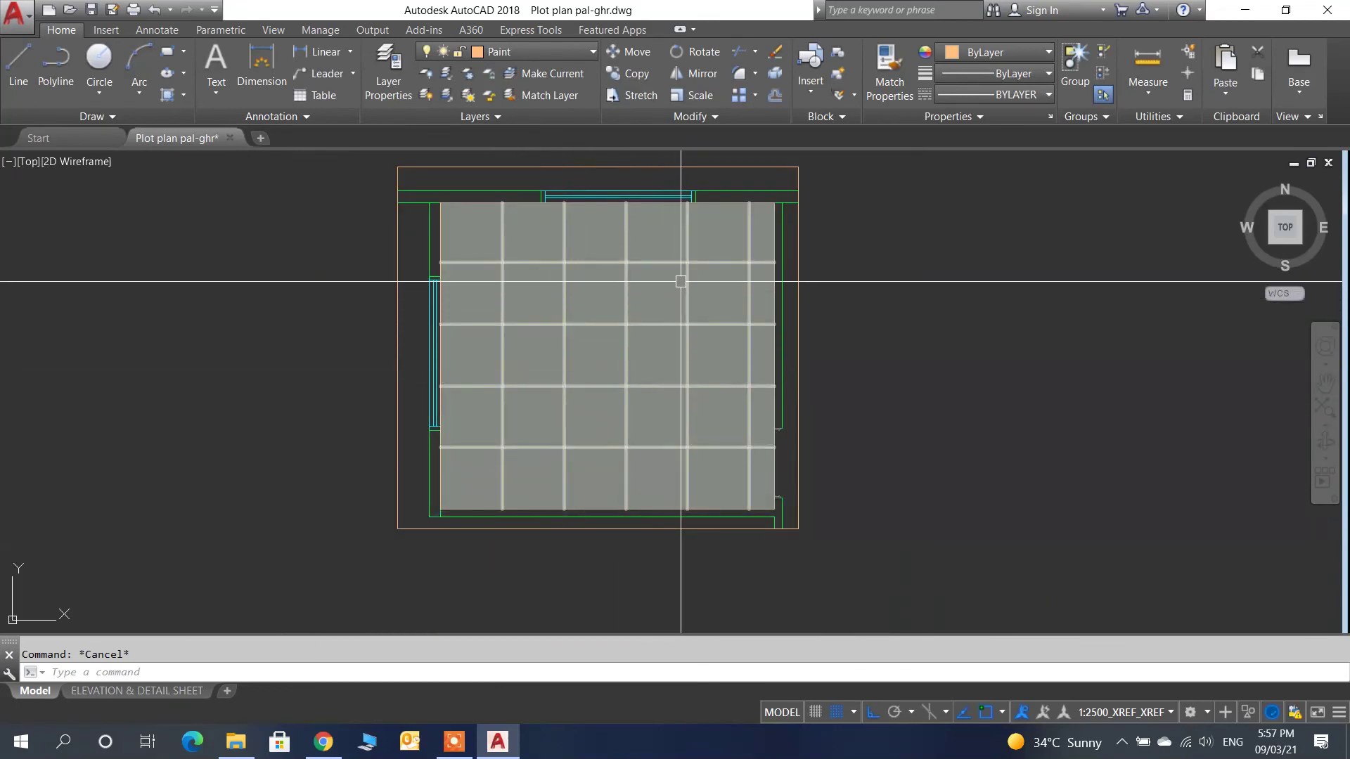
{"action": "left_click", "coordinate": [872, 391]}
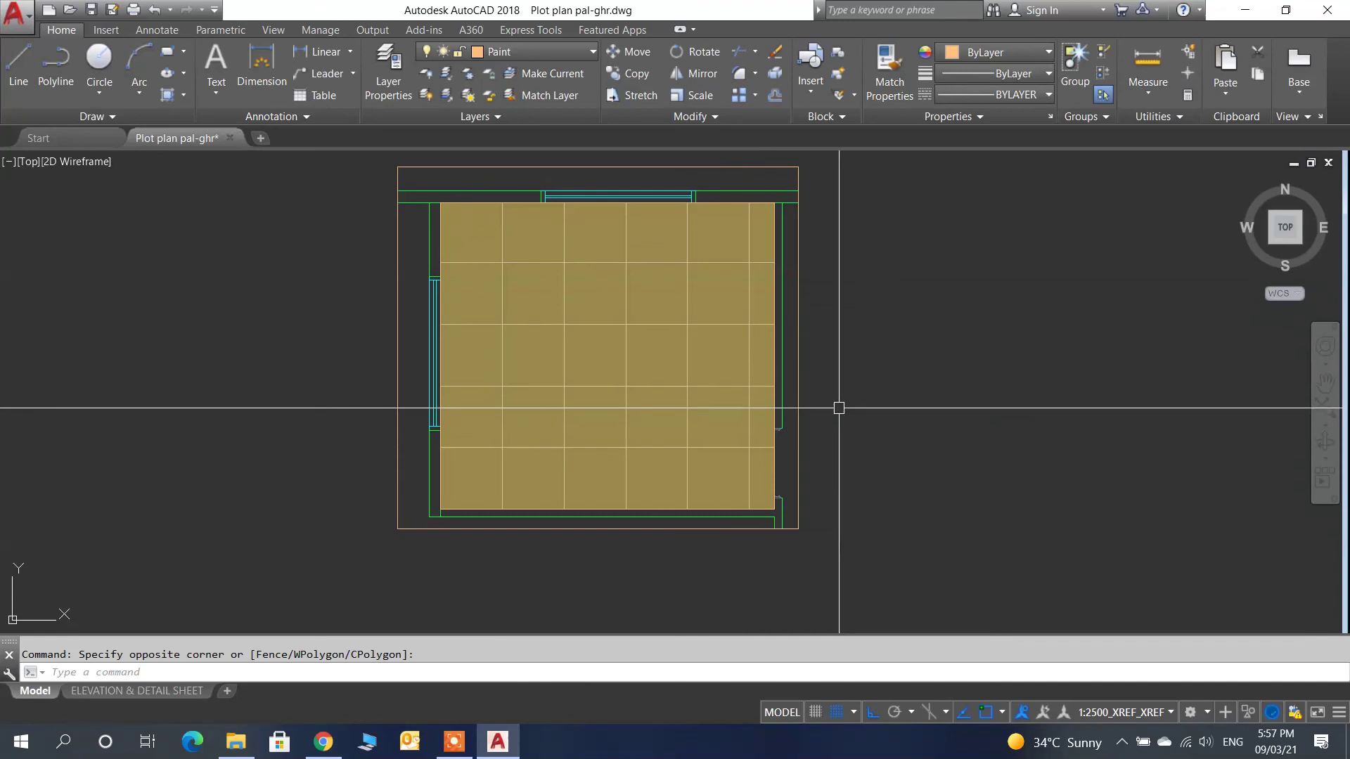